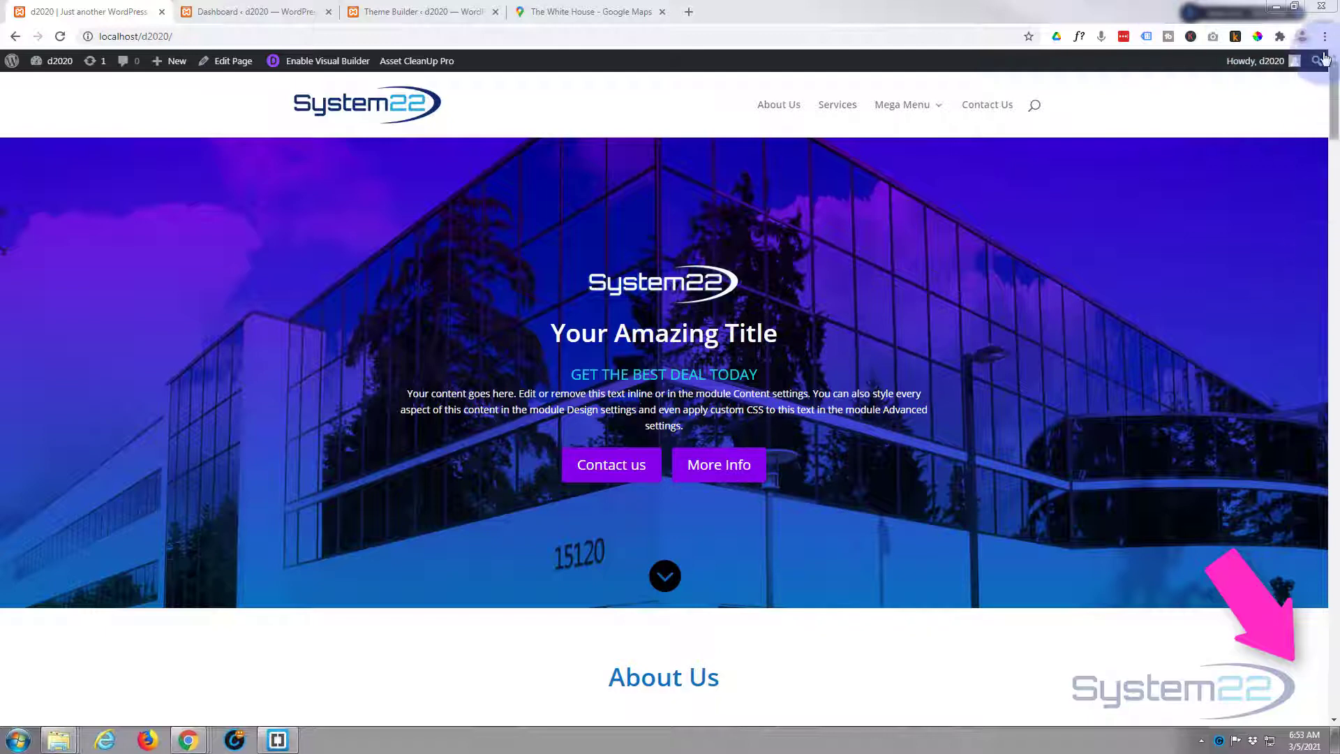
- Review the contact section and map near the end of the home page, and open the page in the Visual Builder
left_click_drag(1333, 104, 1333, 672)
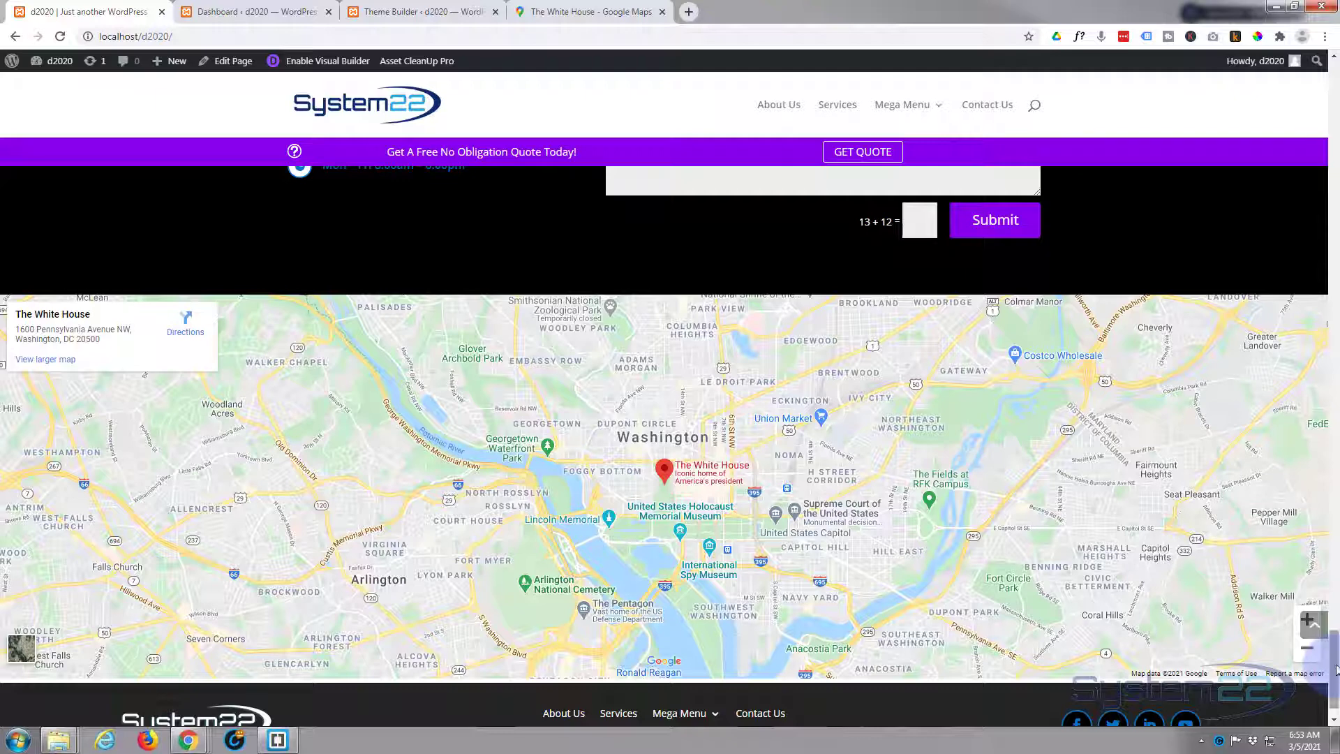
left_click_drag(1336, 668, 1335, 668)
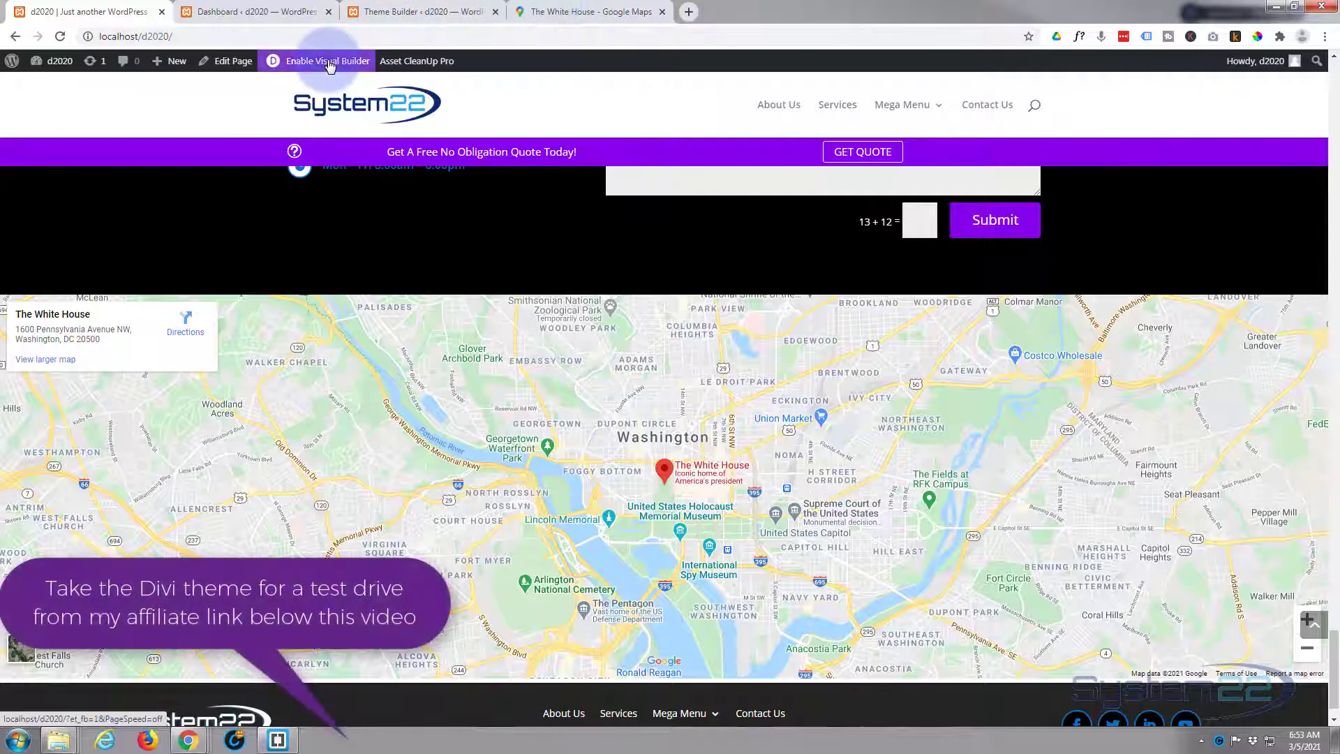
left_click(330, 66)
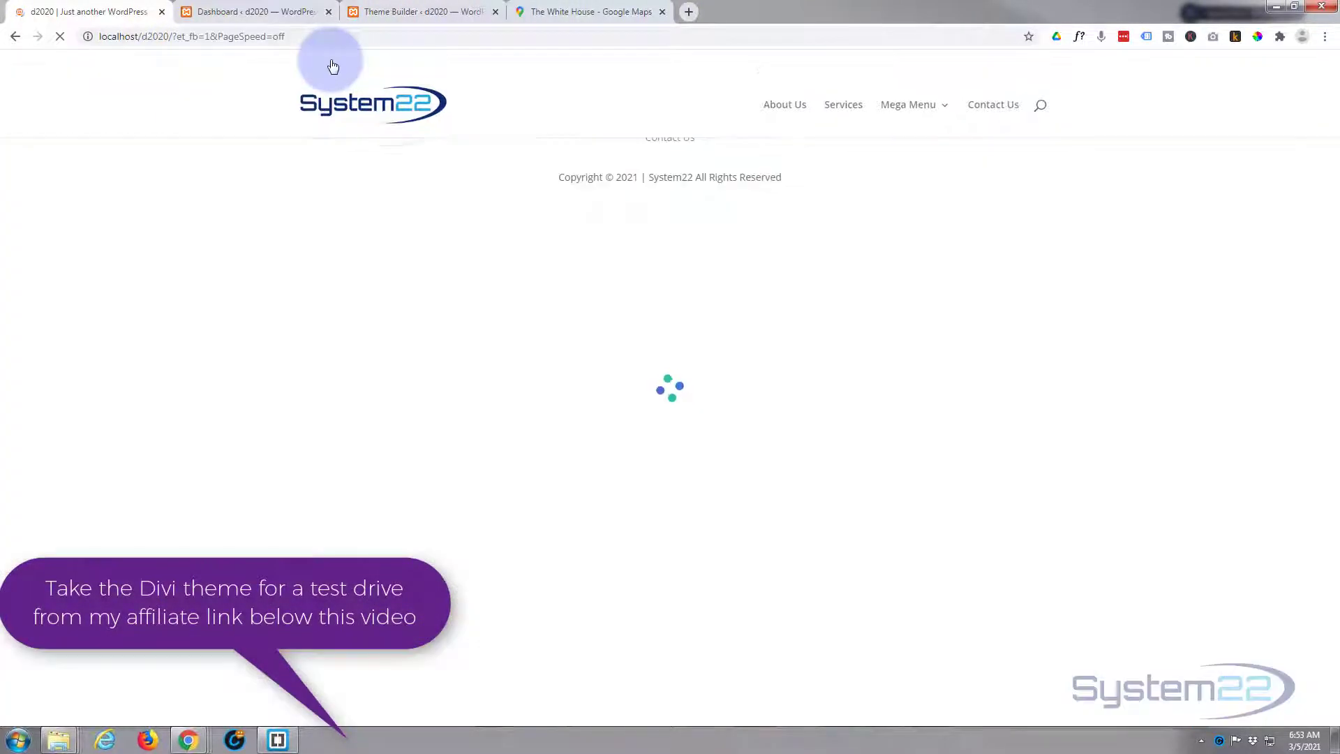
- Switch to the White House listing in Google Maps, zoom the map out around the marker and open its embed option
left_click(610, 11)
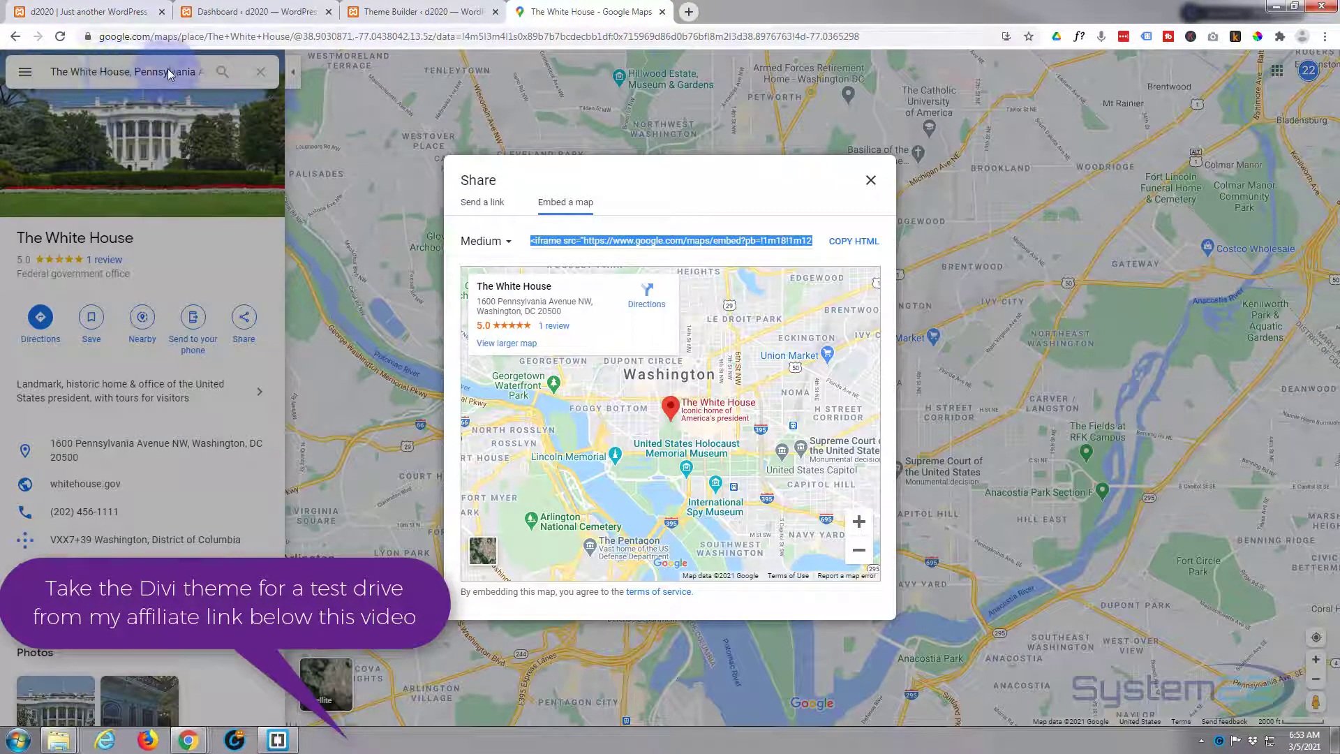
left_click(870, 179)
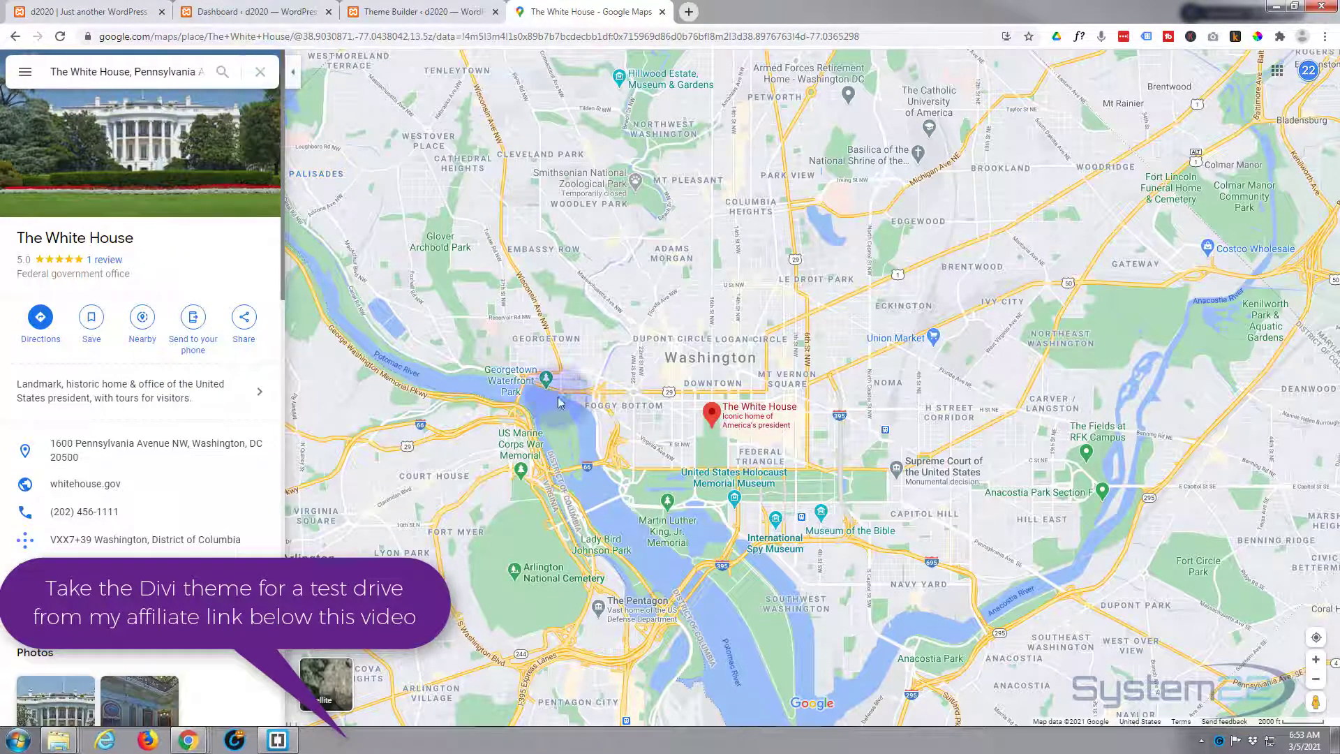
scroll(647, 351, "down", 2)
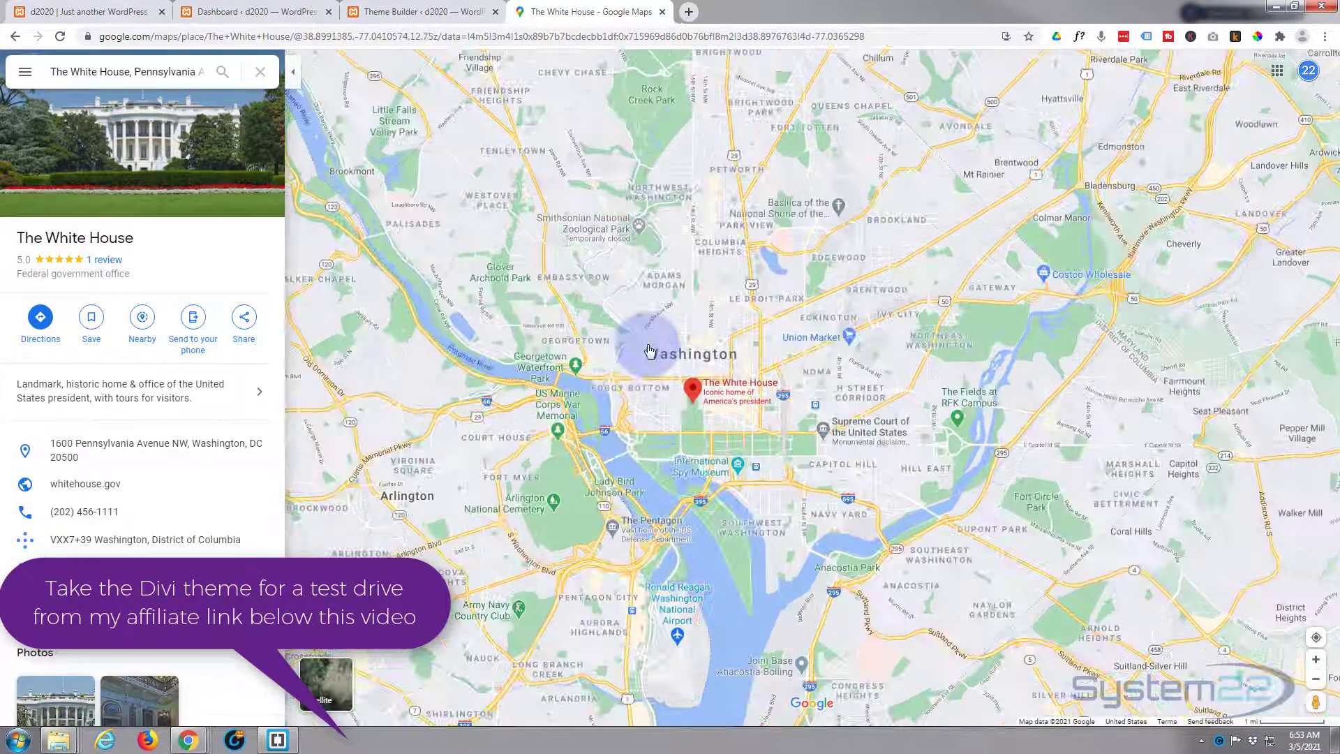
left_click_drag(648, 351, 709, 350)
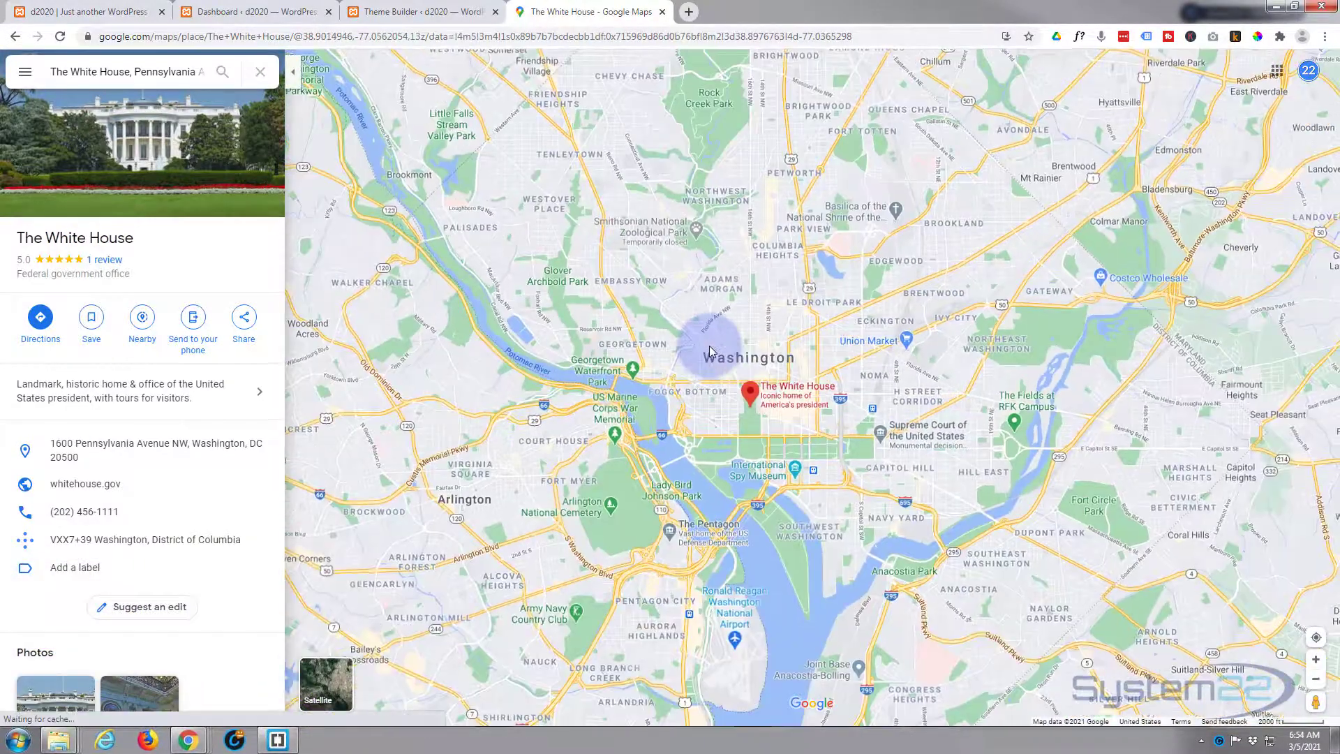
scroll(709, 350, "down", 3)
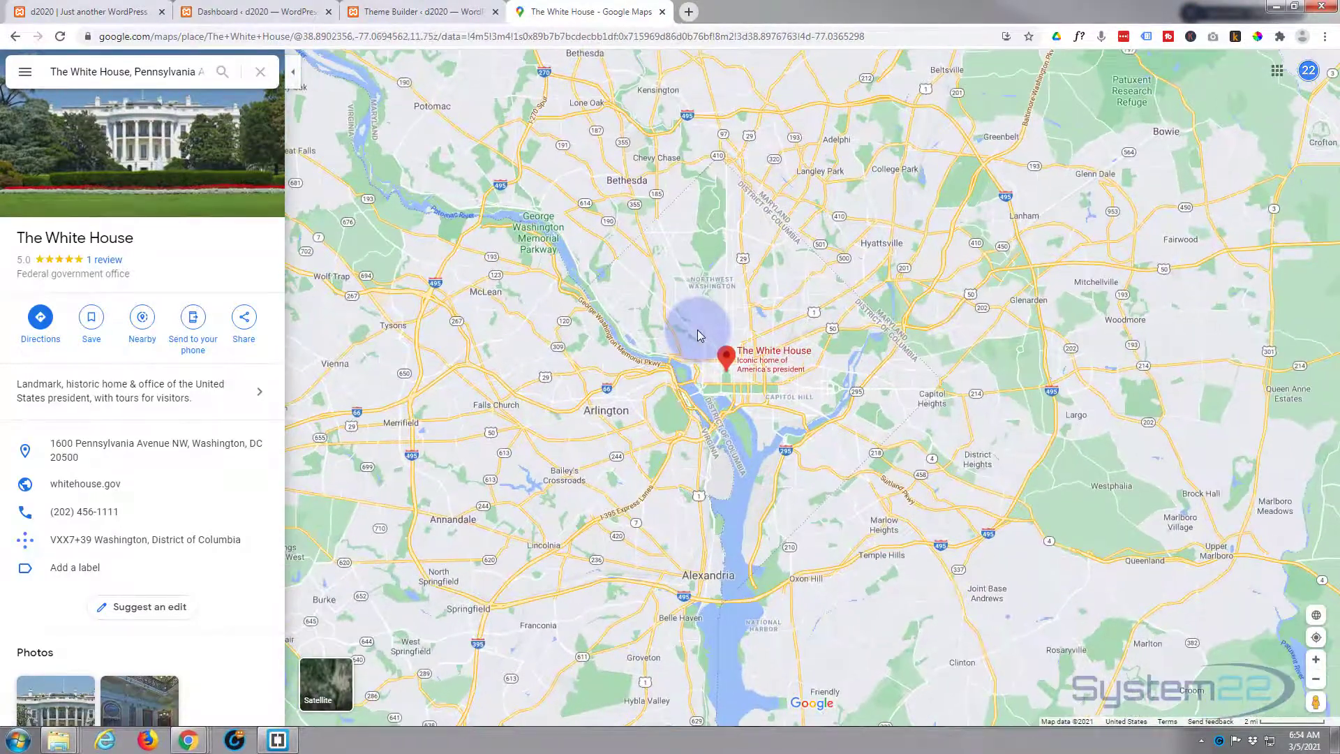
scroll(697, 330, "up", 2)
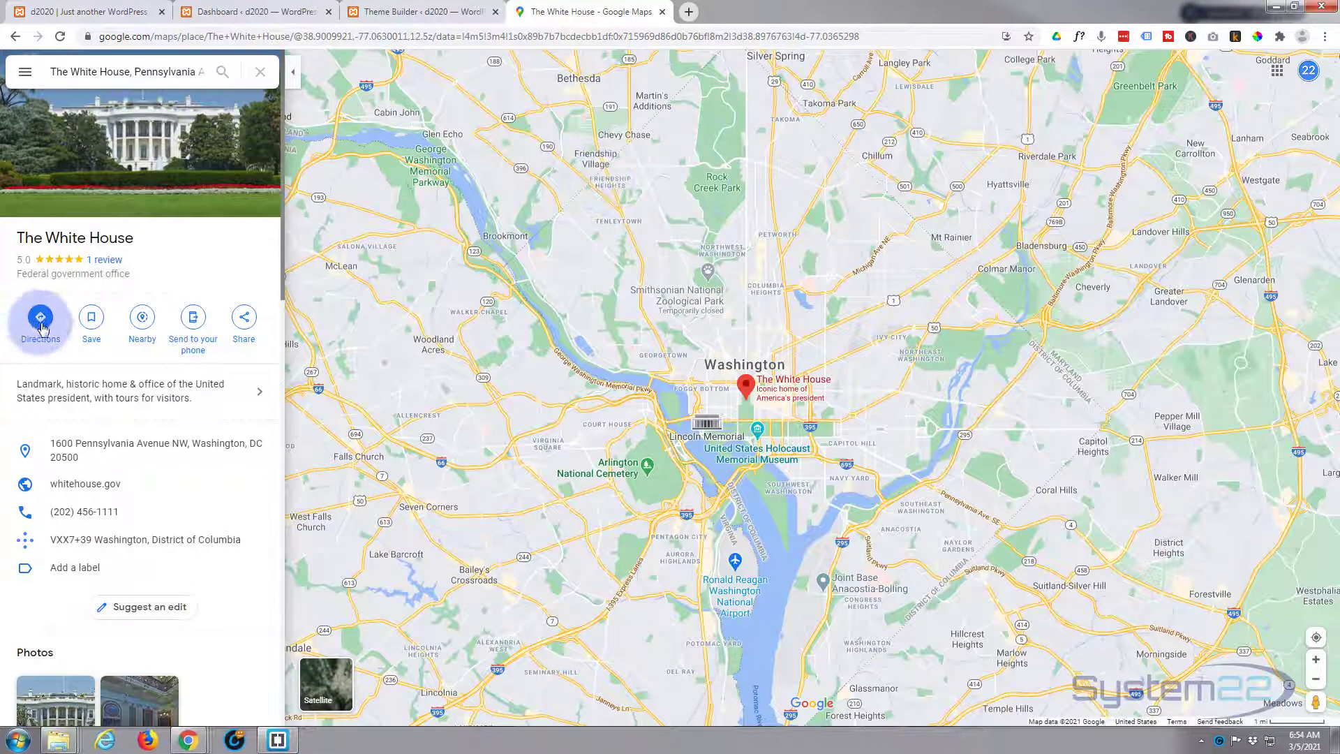
left_click(245, 320)
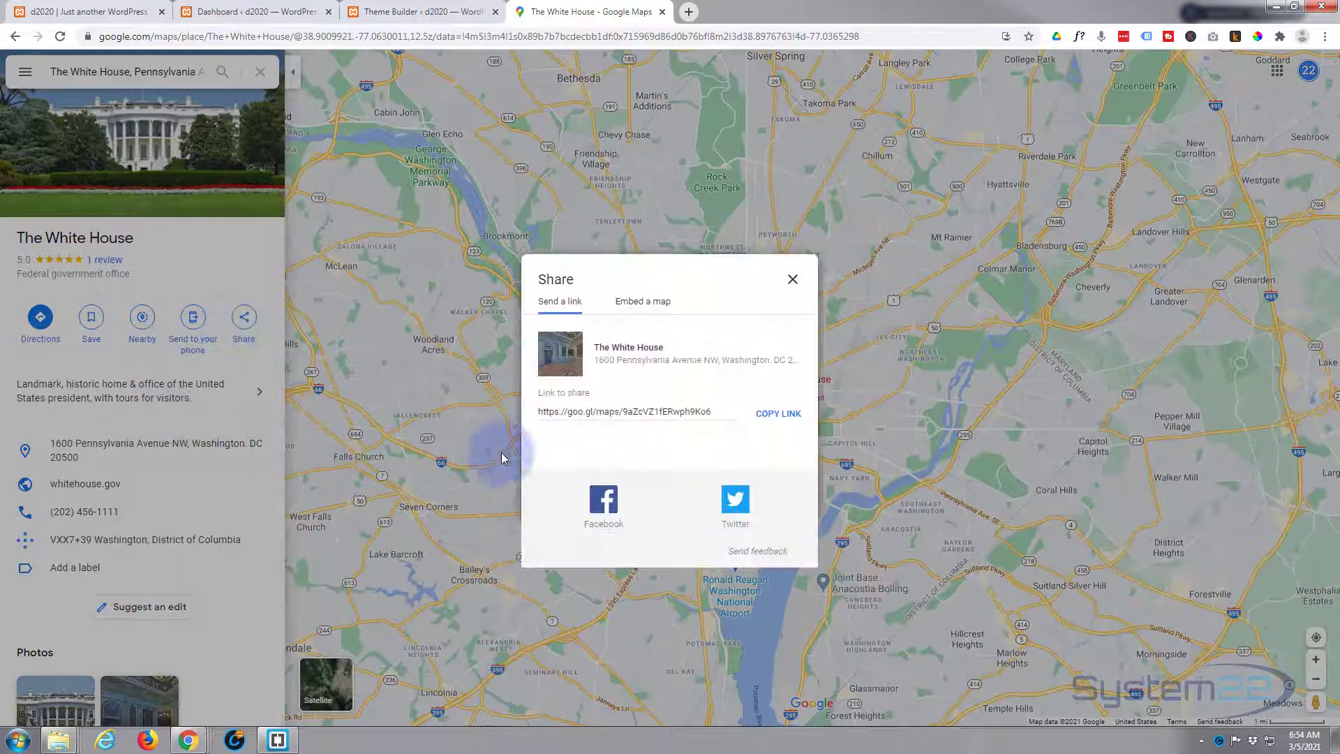
left_click(649, 305)
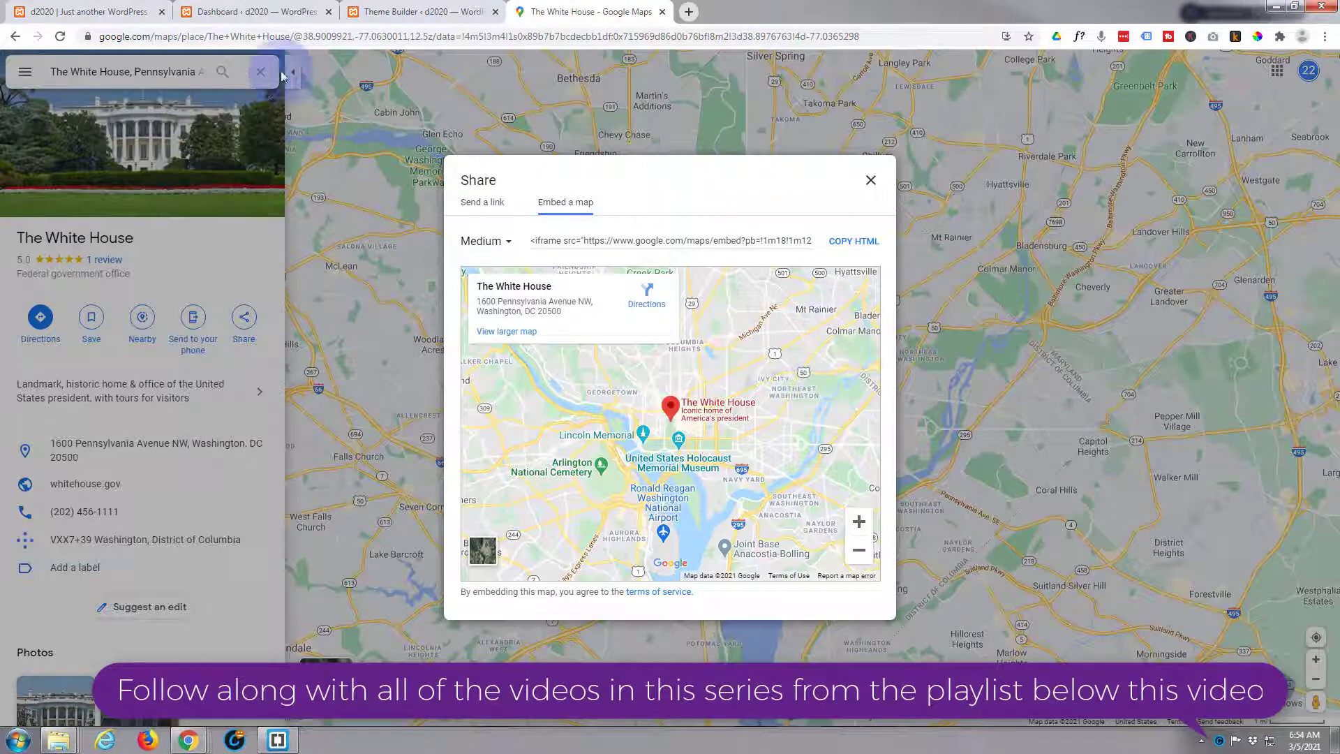
- Return to the home page in the Visual Builder and delete the existing fullwidth map section below the contact form
left_click(78, 15)
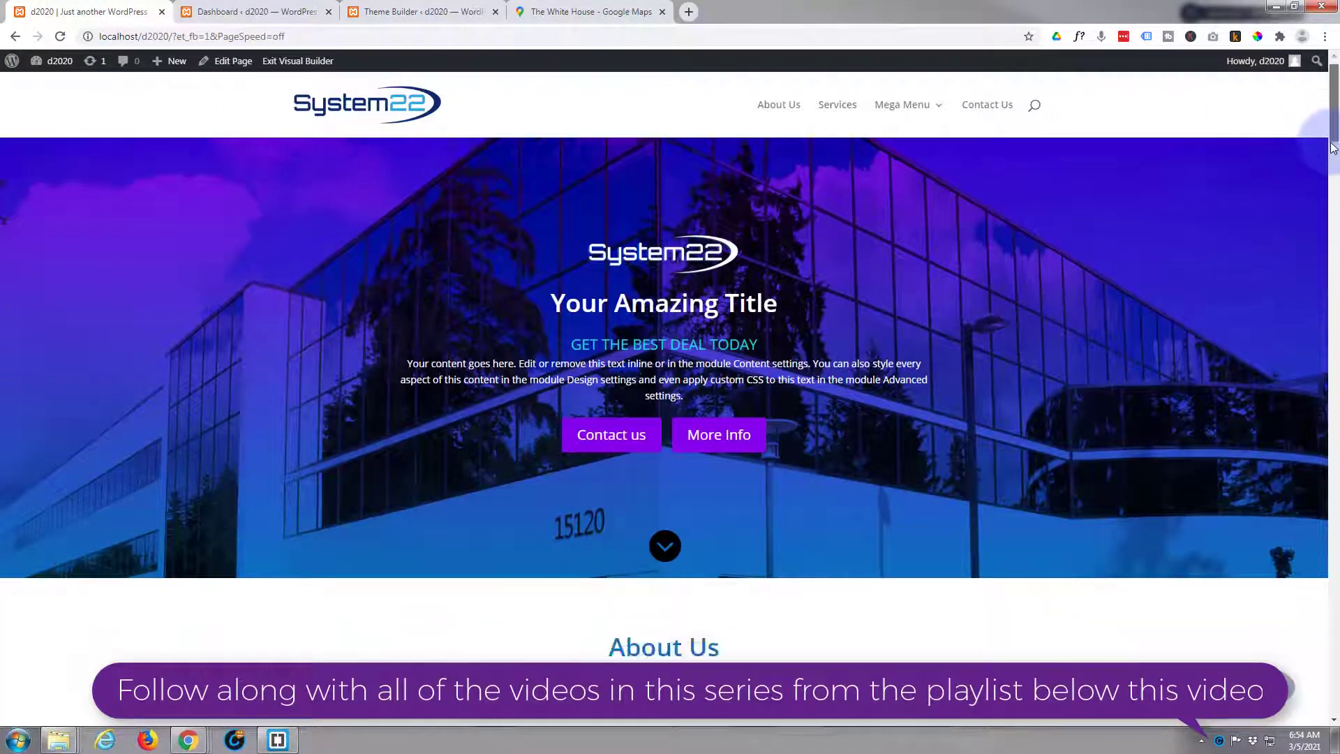
scroll(1326, 209, "down", 15)
left_click_drag(1334, 370, 1333, 687)
mouse_move(637, 350)
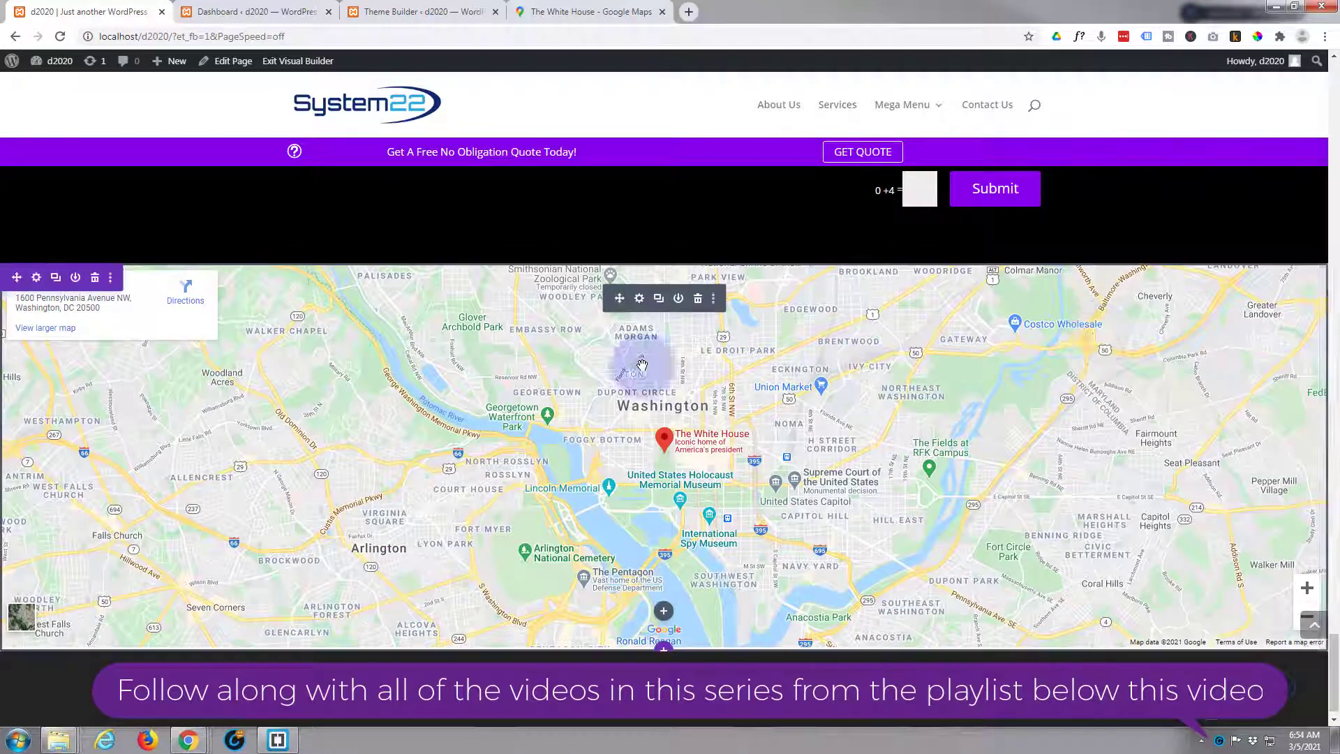
left_click(95, 280)
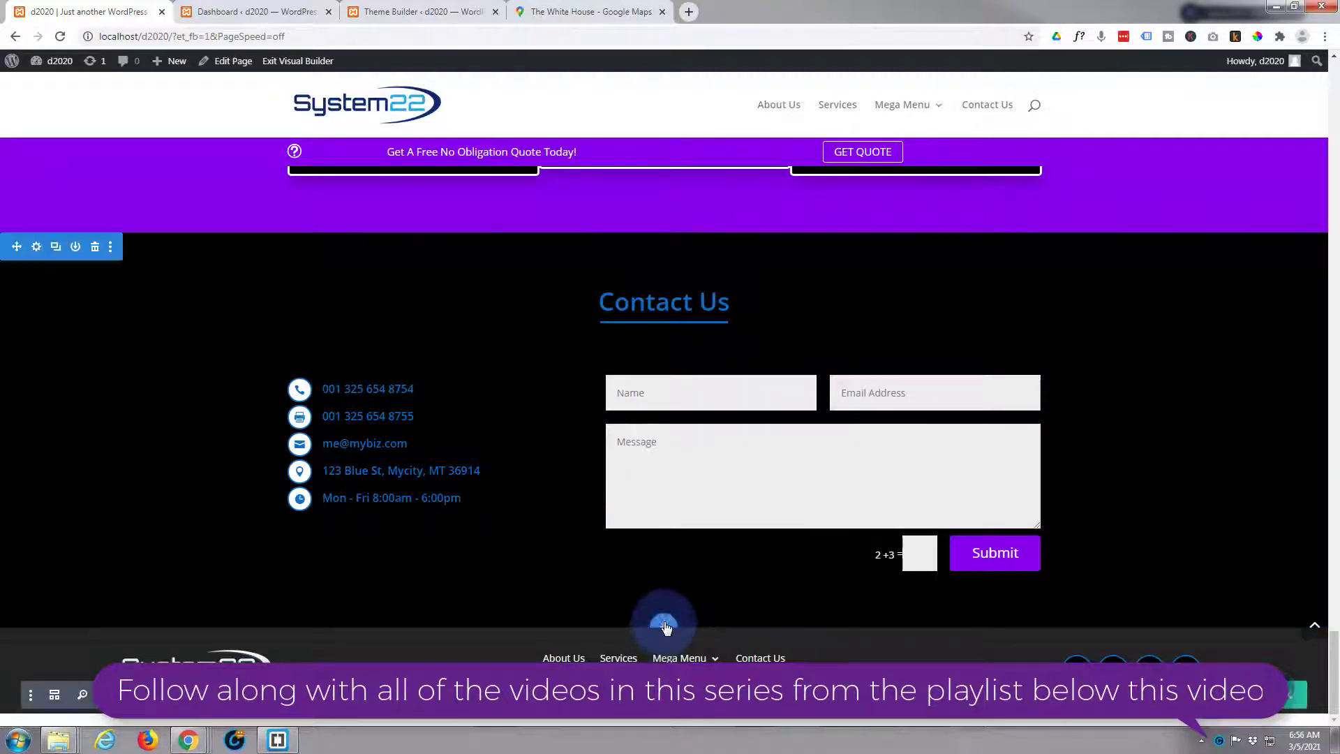
- Insert a new fullwidth section below the Contact Us section with a Fullwidth Code module
left_click(663, 625)
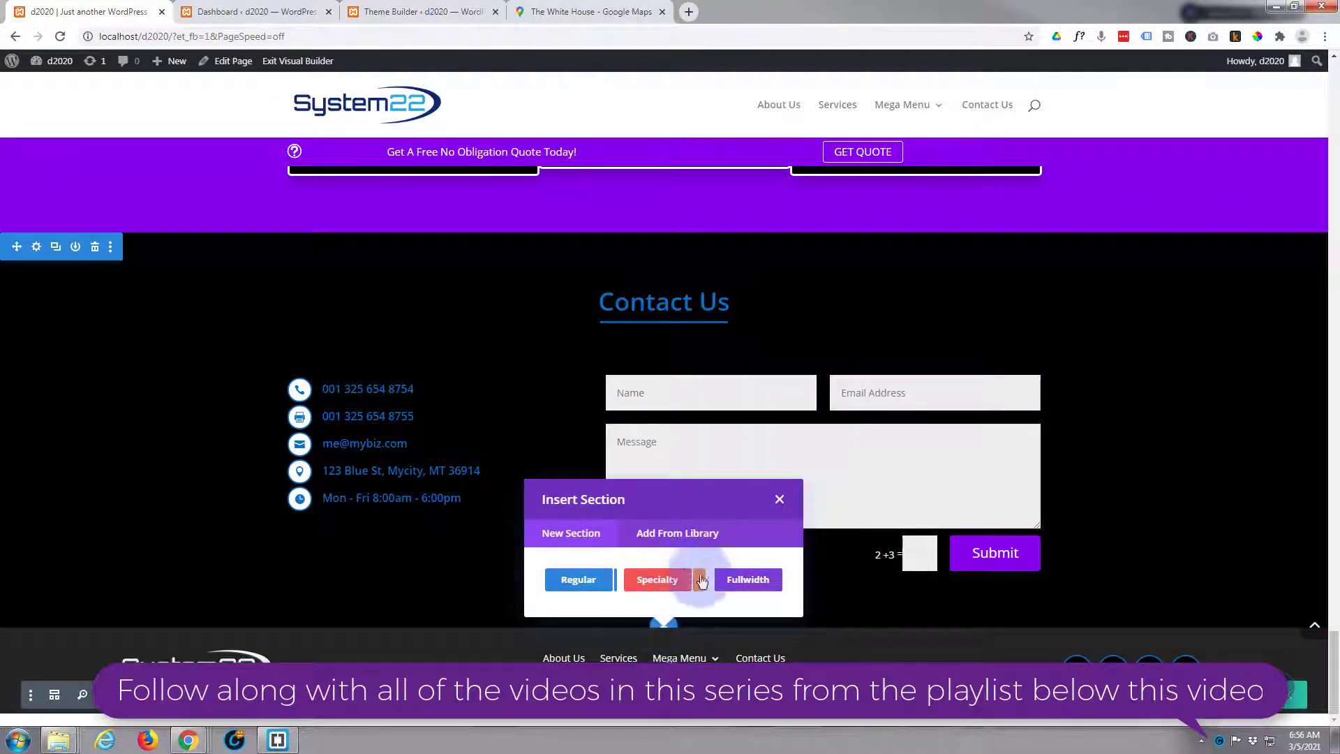
left_click(745, 579)
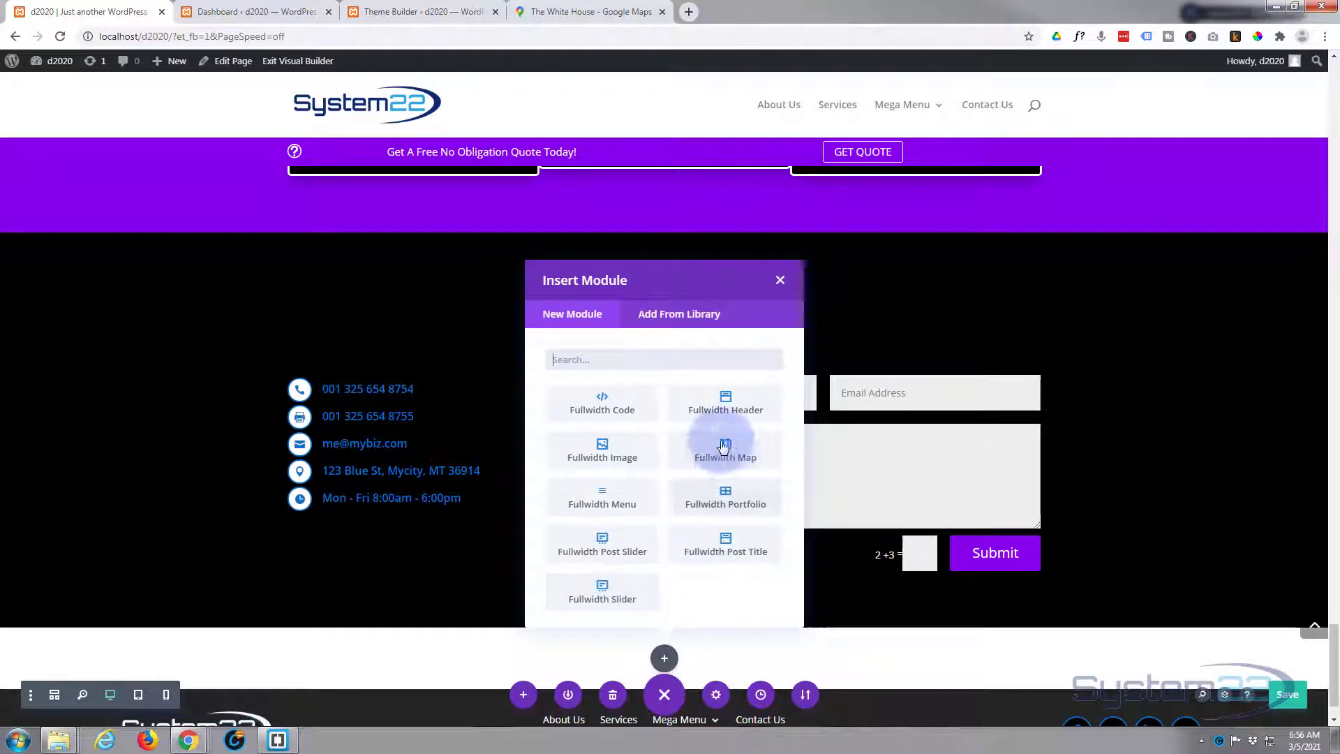
left_click(581, 408)
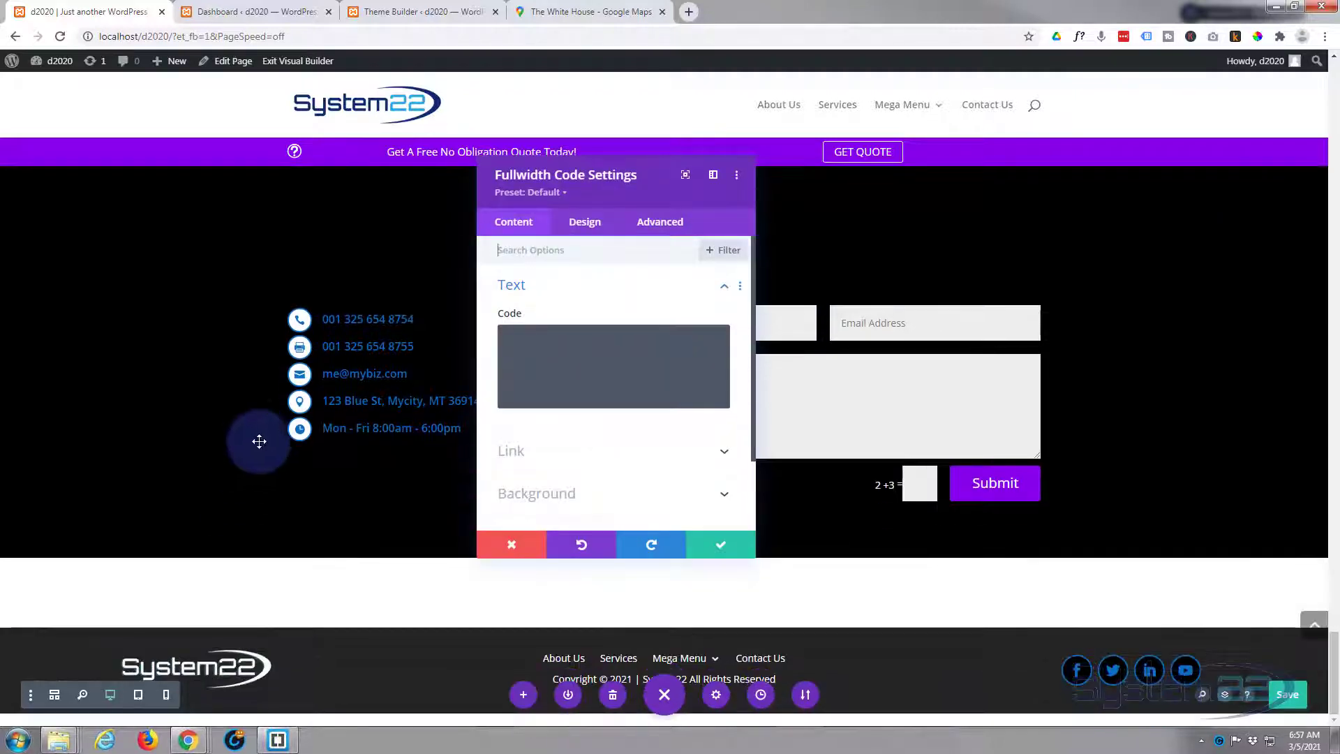
- Copy the embed HTML for the White House map from Google Maps, keeping the Medium size
left_click(590, 8)
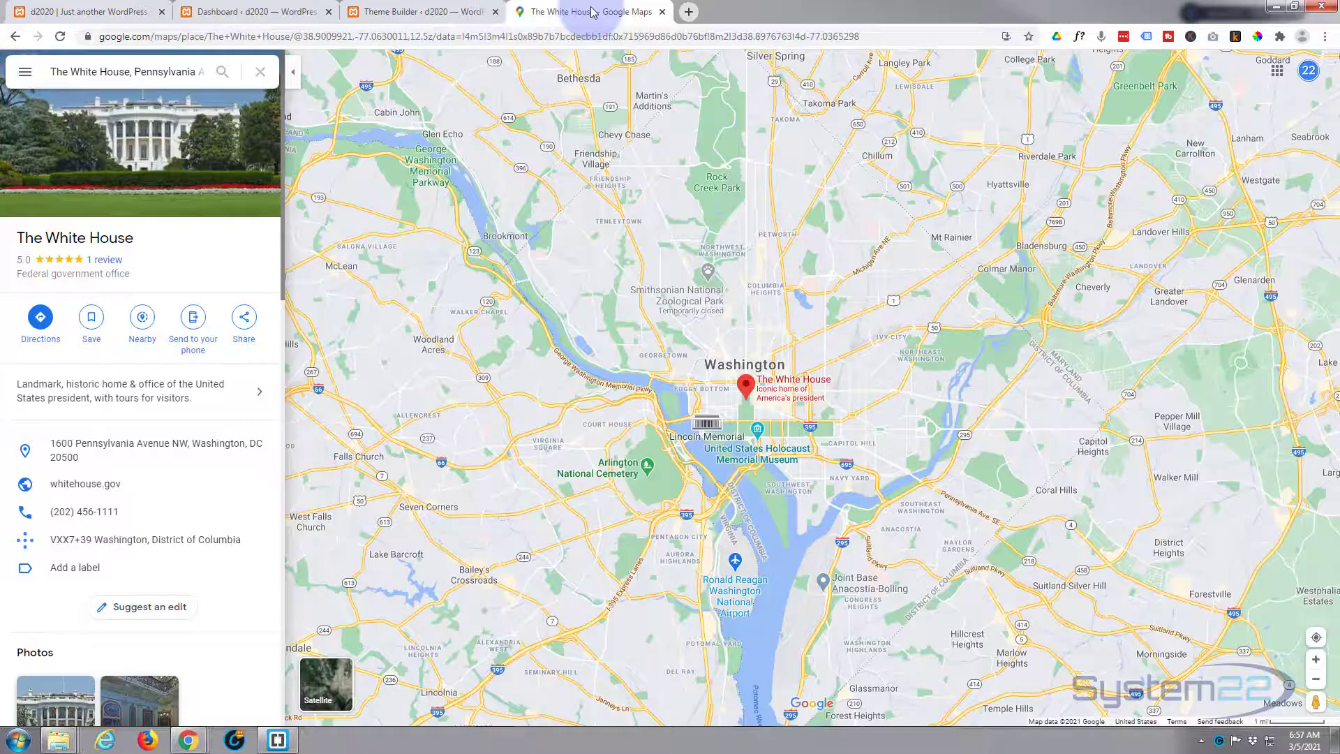
left_click(246, 322)
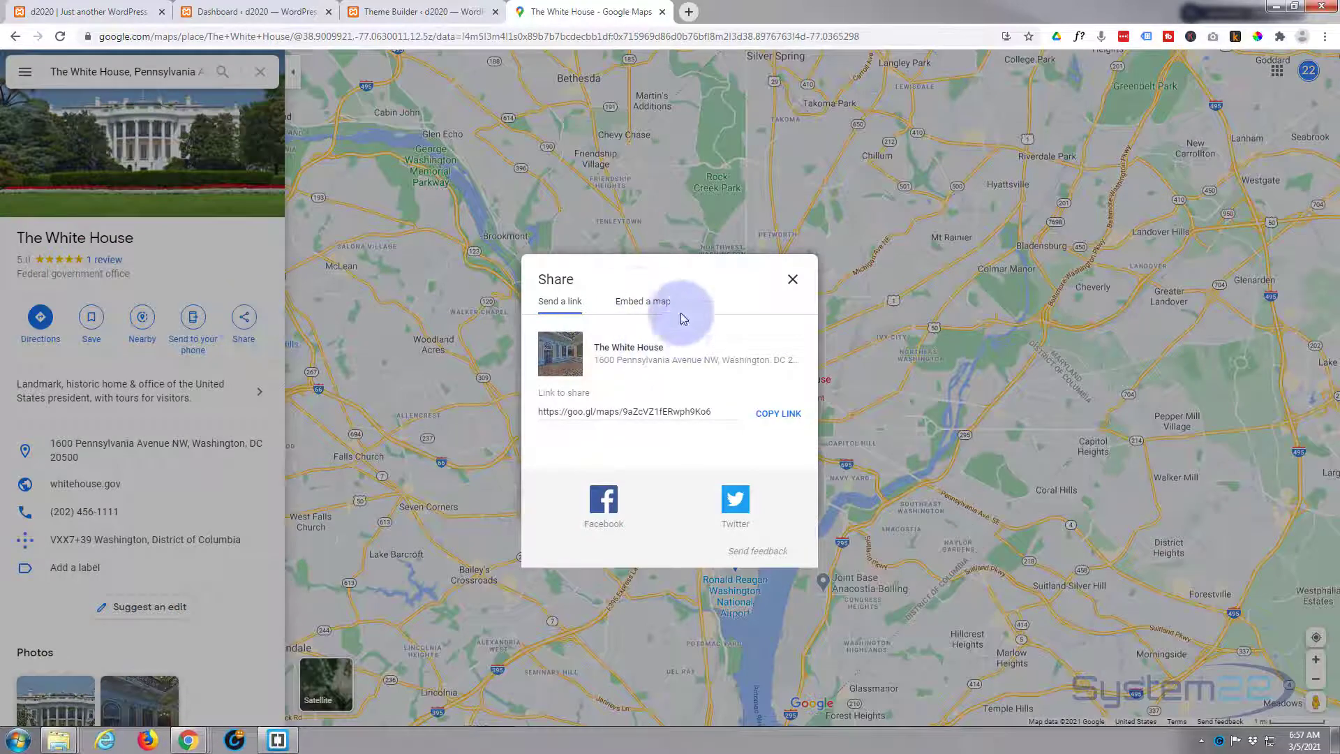
left_click(639, 304)
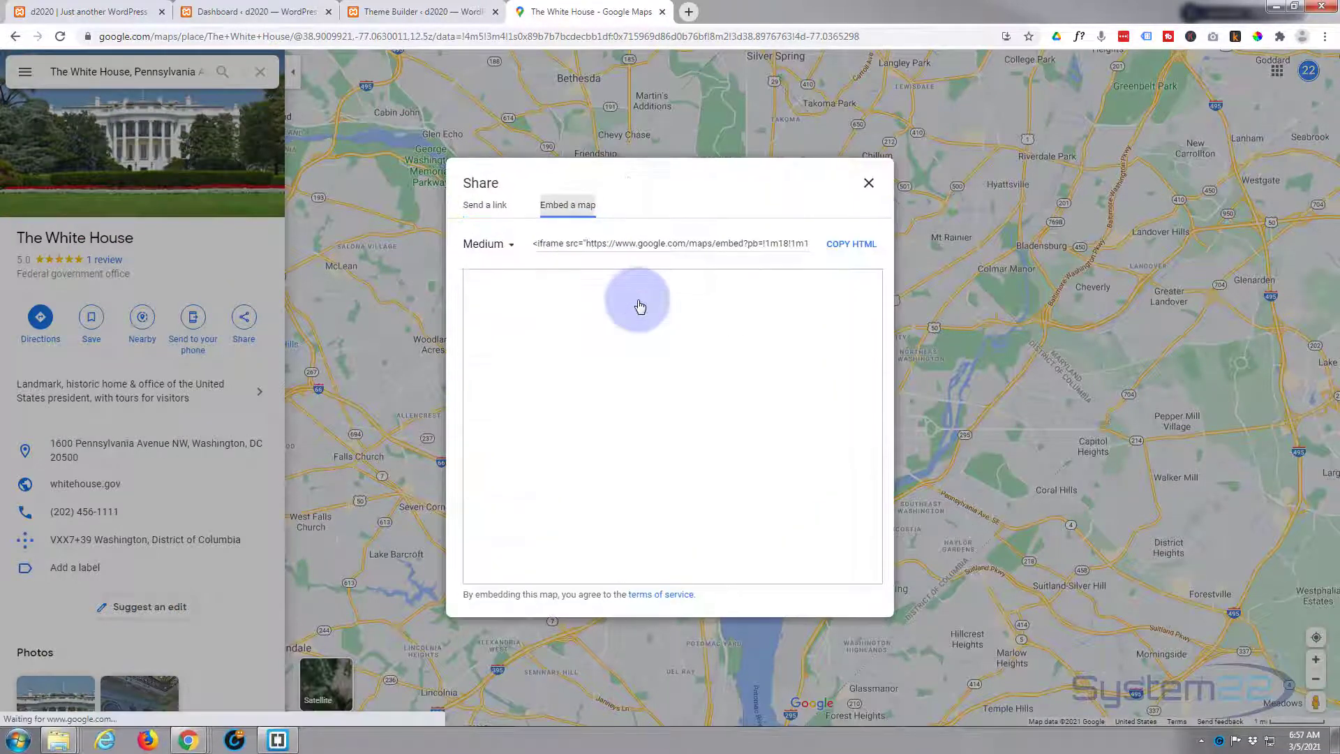
left_click(852, 244)
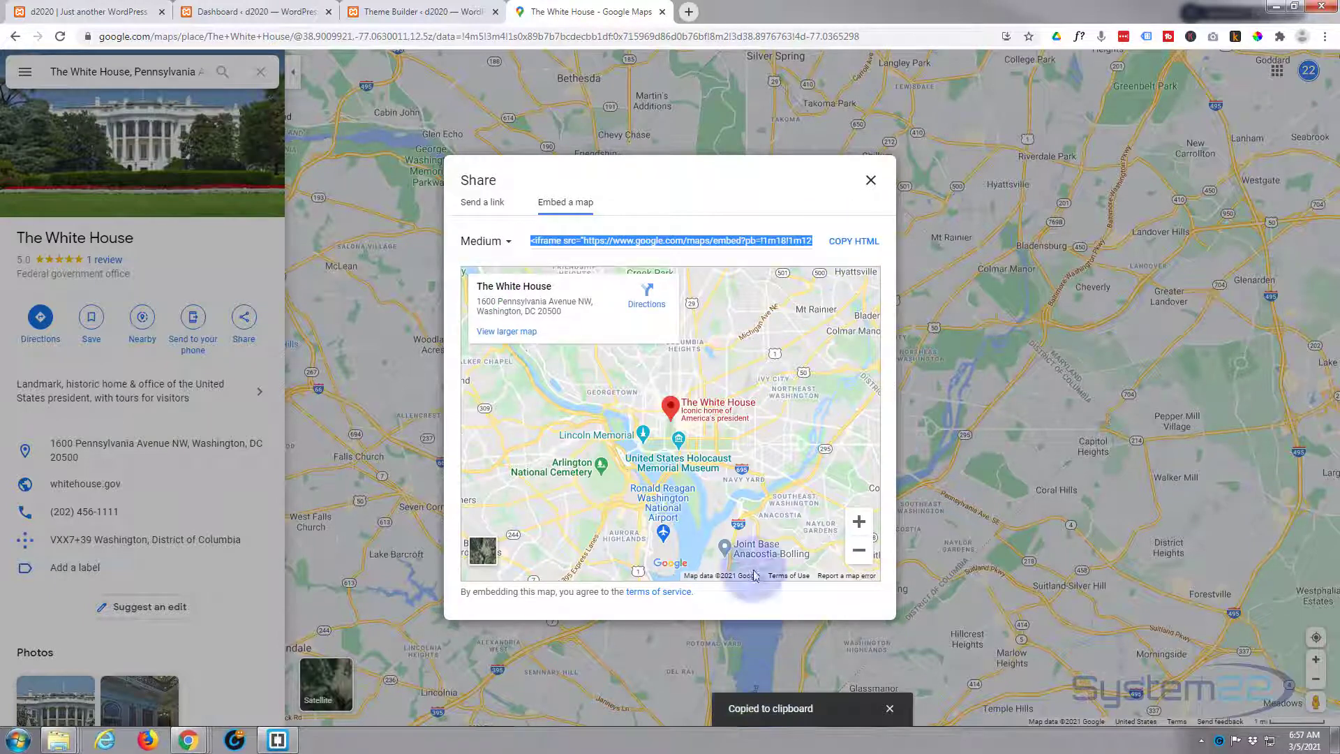
- Return to the page builder and paste the copied map iframe into the Fullwidth Code module's code
left_click(94, 5)
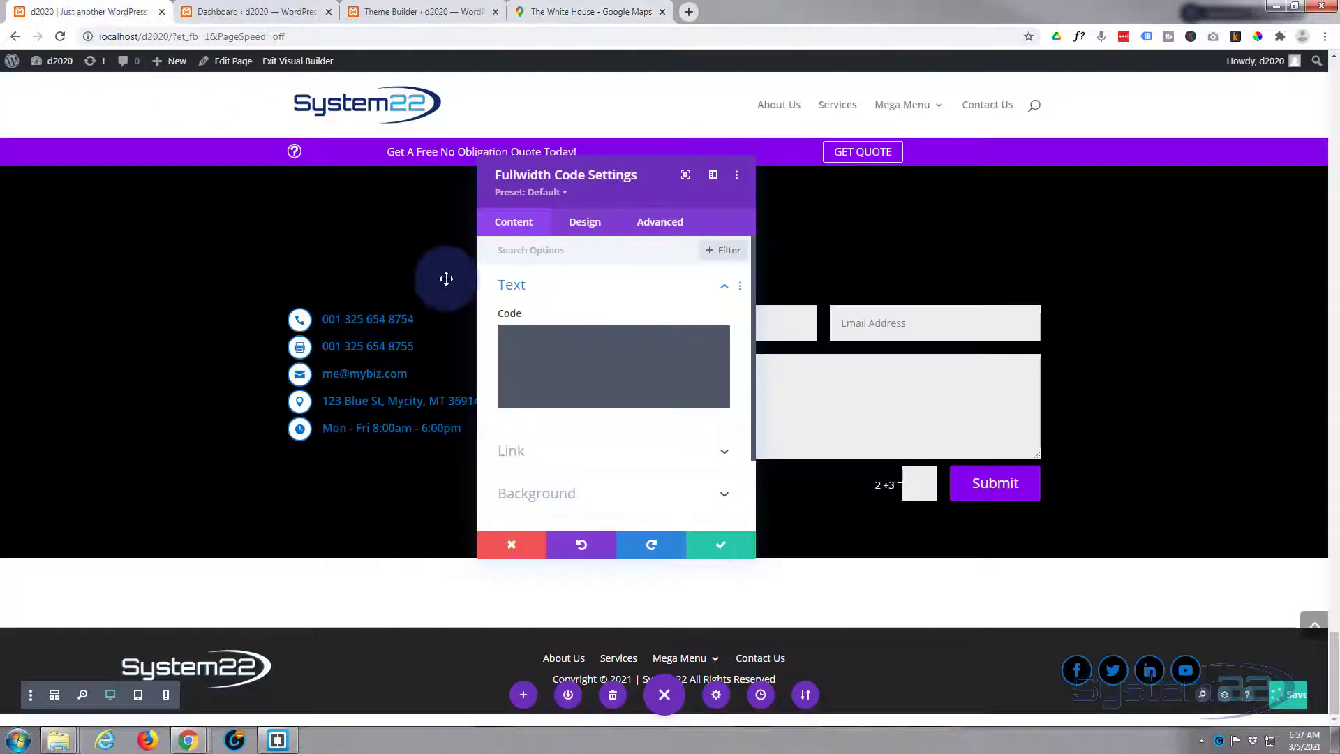
left_click(539, 355)
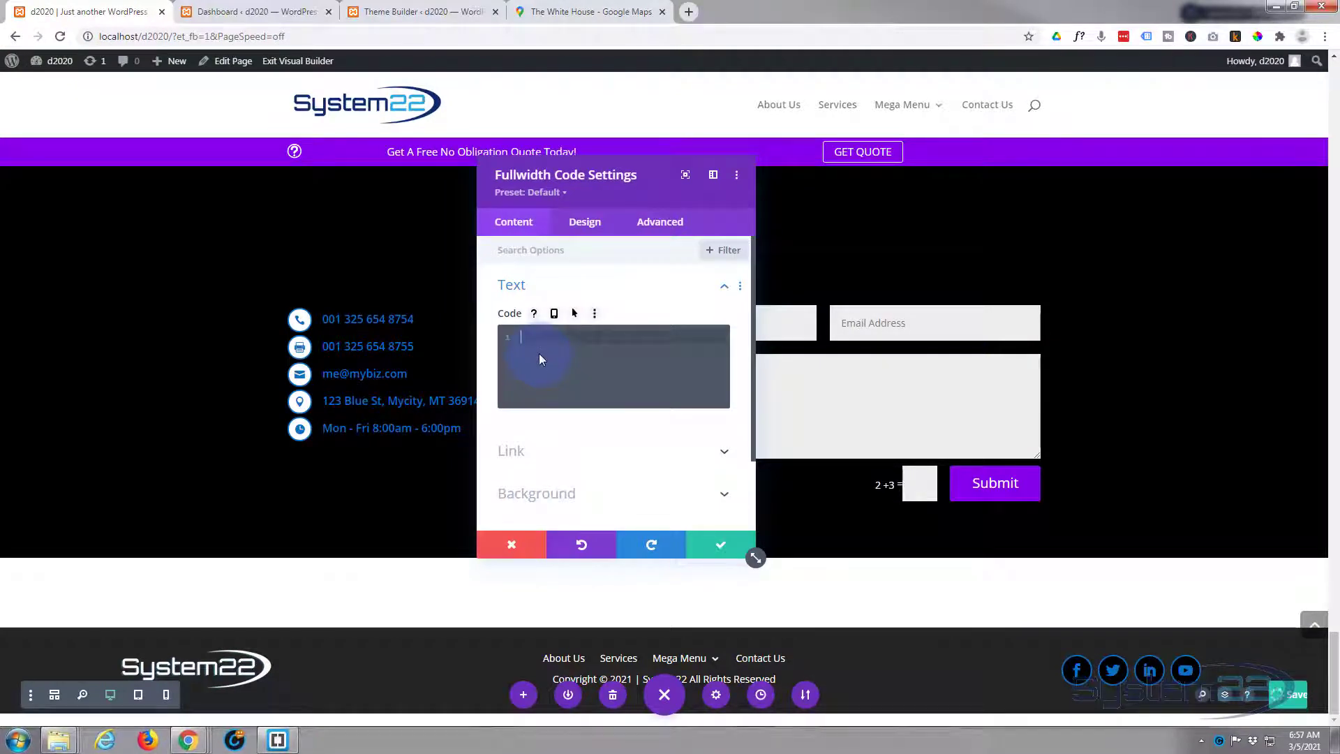
key("ctrl+v")
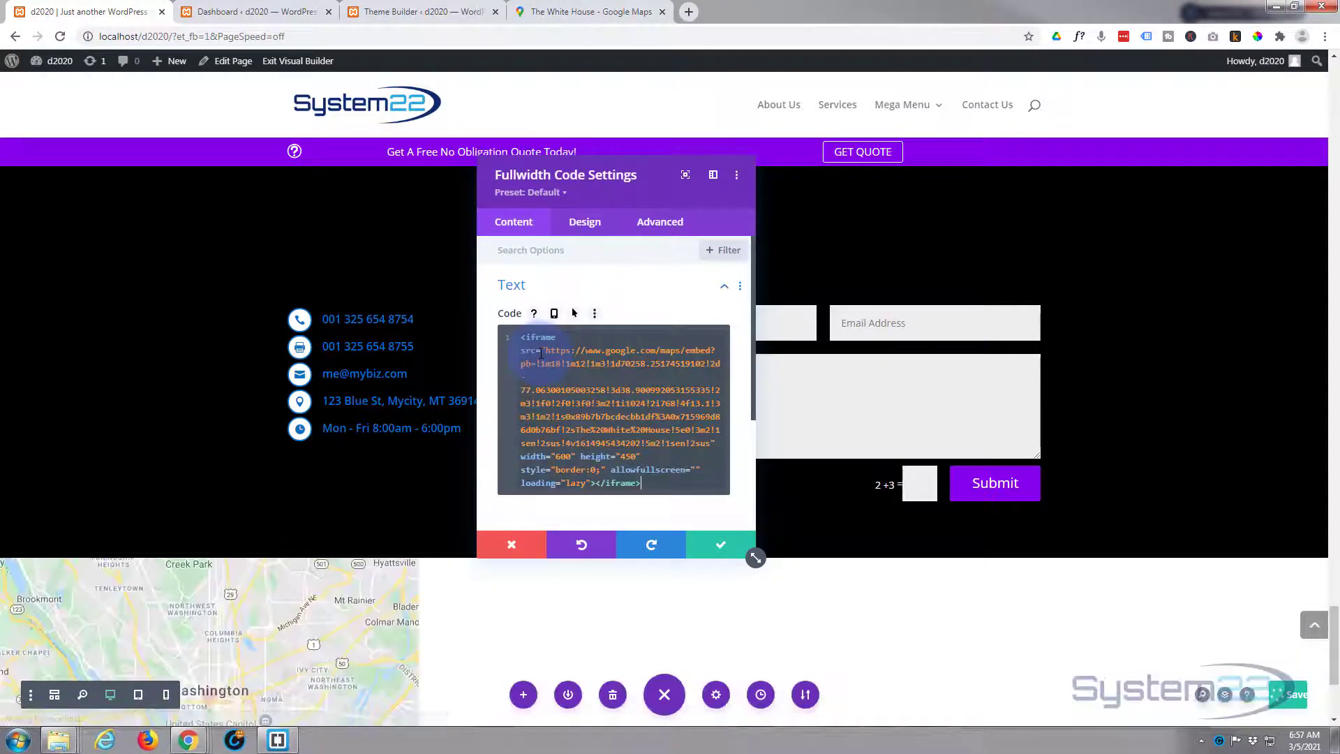
- Set the width attribute in the map's iframe code to 100%
scroll(251, 427, "down", 3)
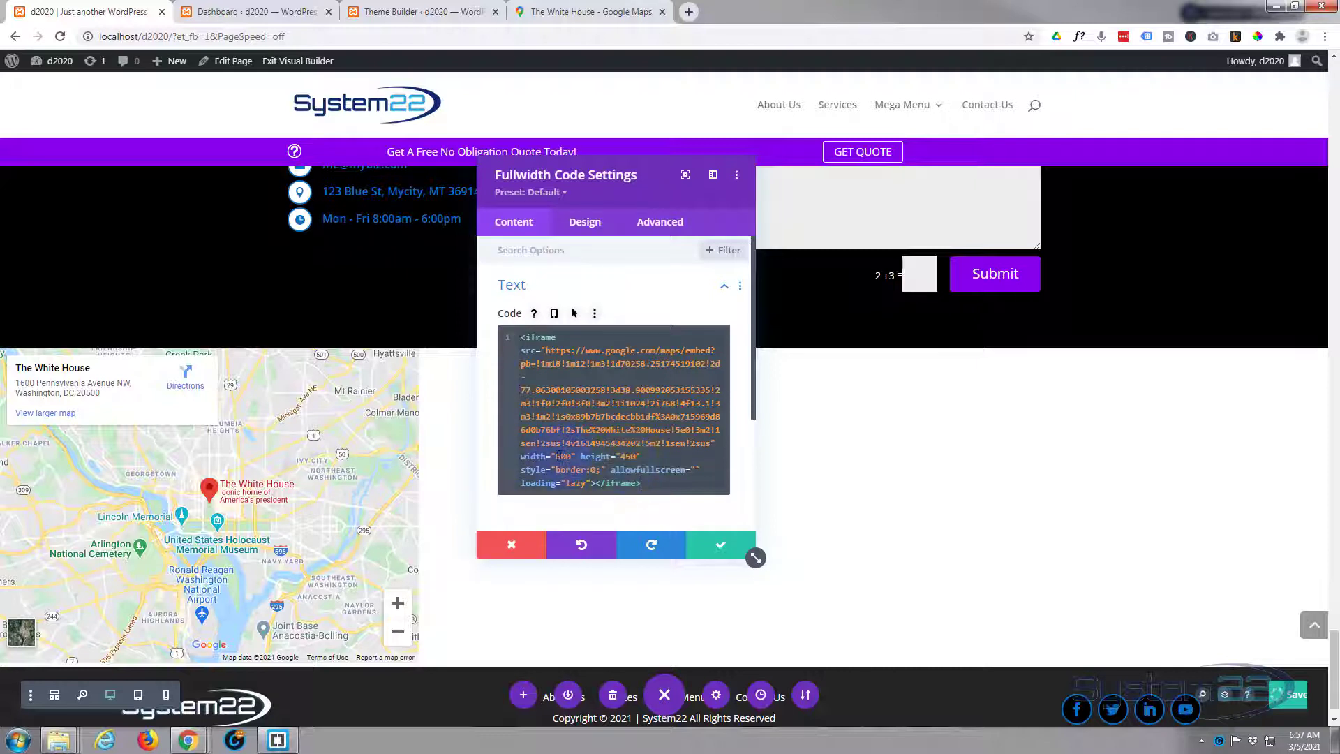
left_click_drag(522, 457, 569, 457)
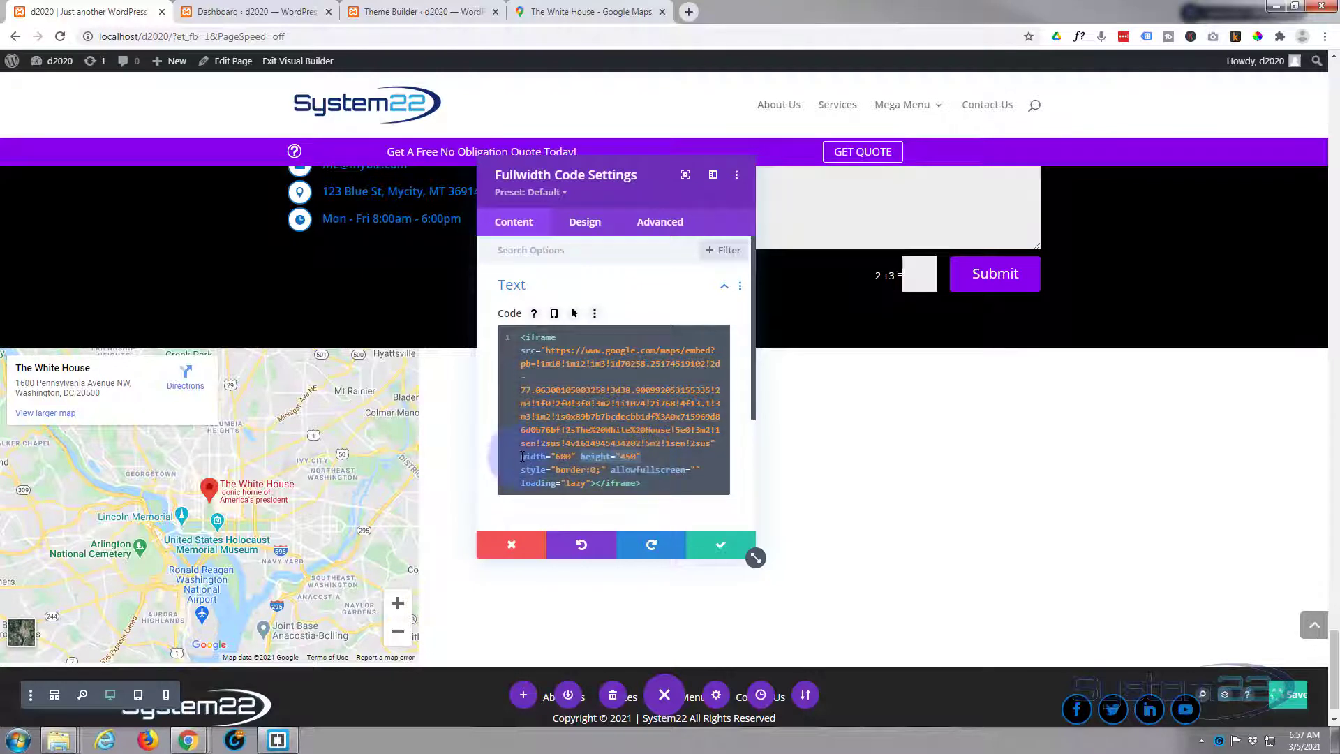
left_click_drag(522, 457, 573, 460)
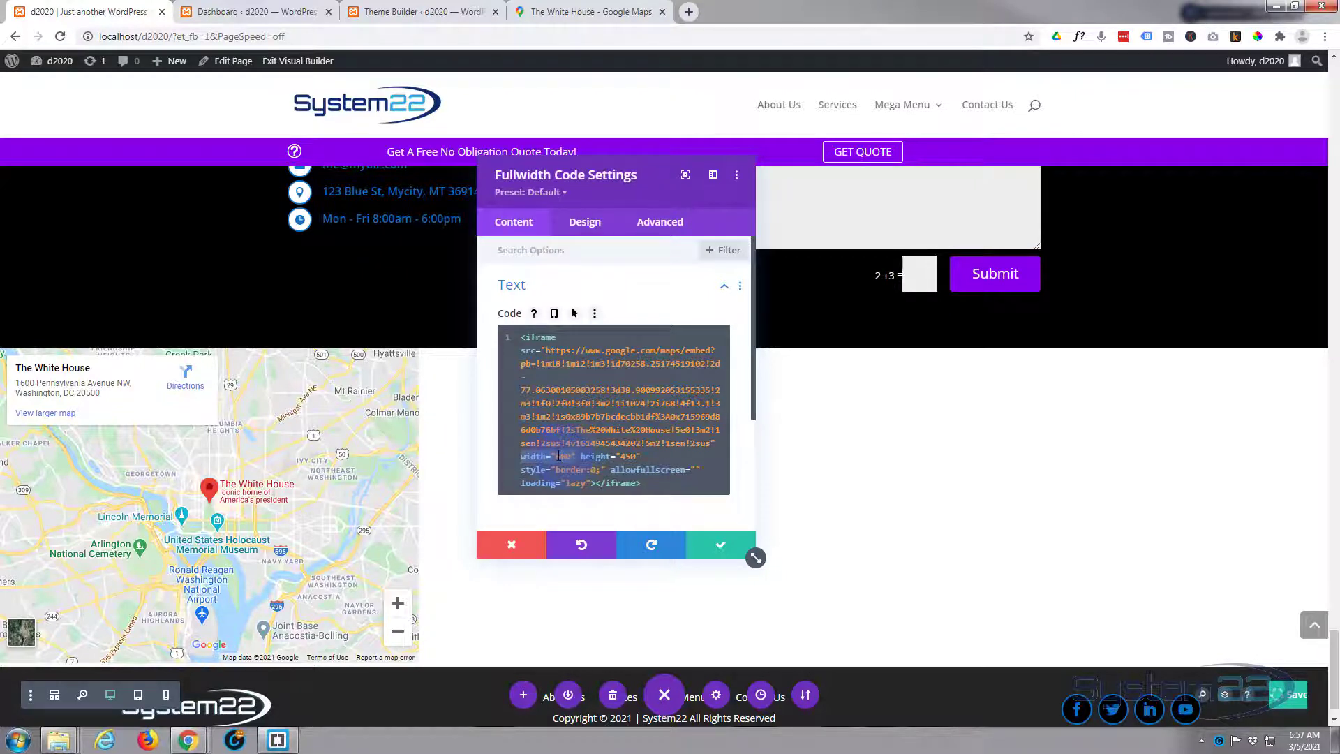
key("ctrl+a")
double_click(562, 456)
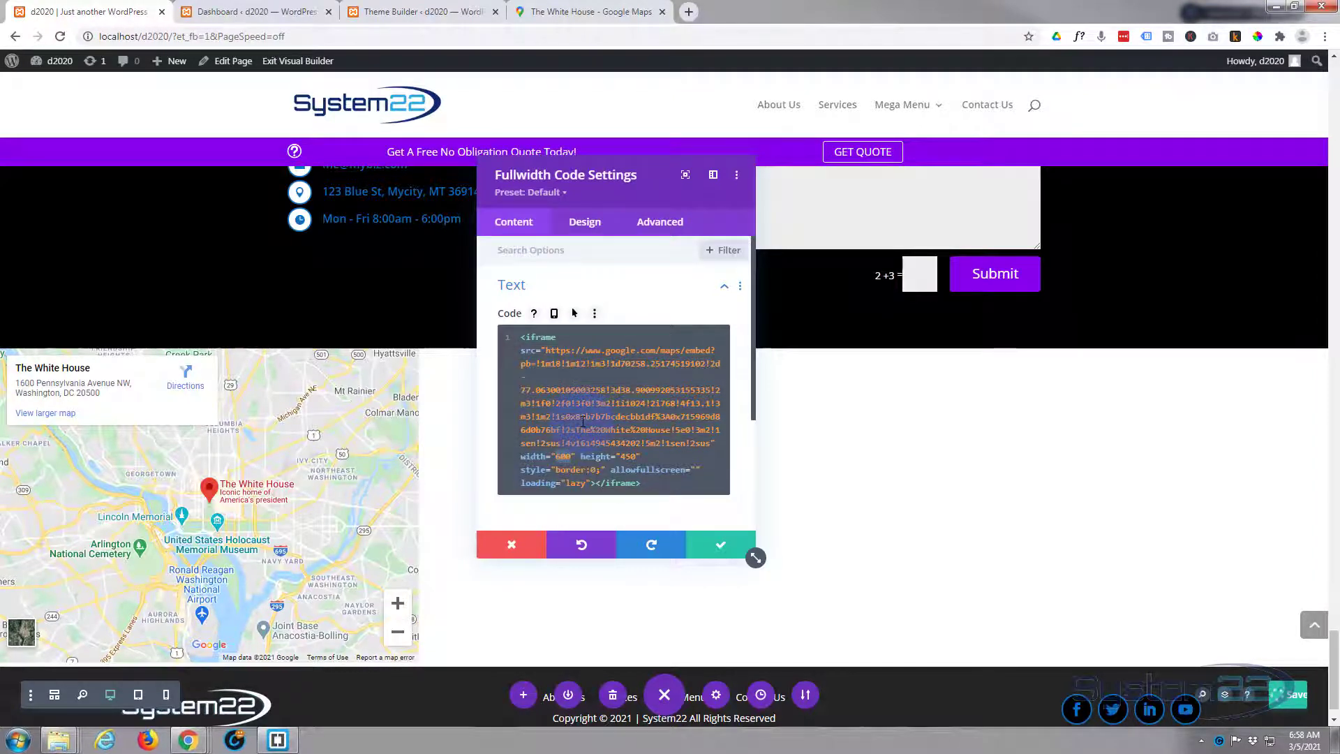
type("100")
key("ctrl+a")
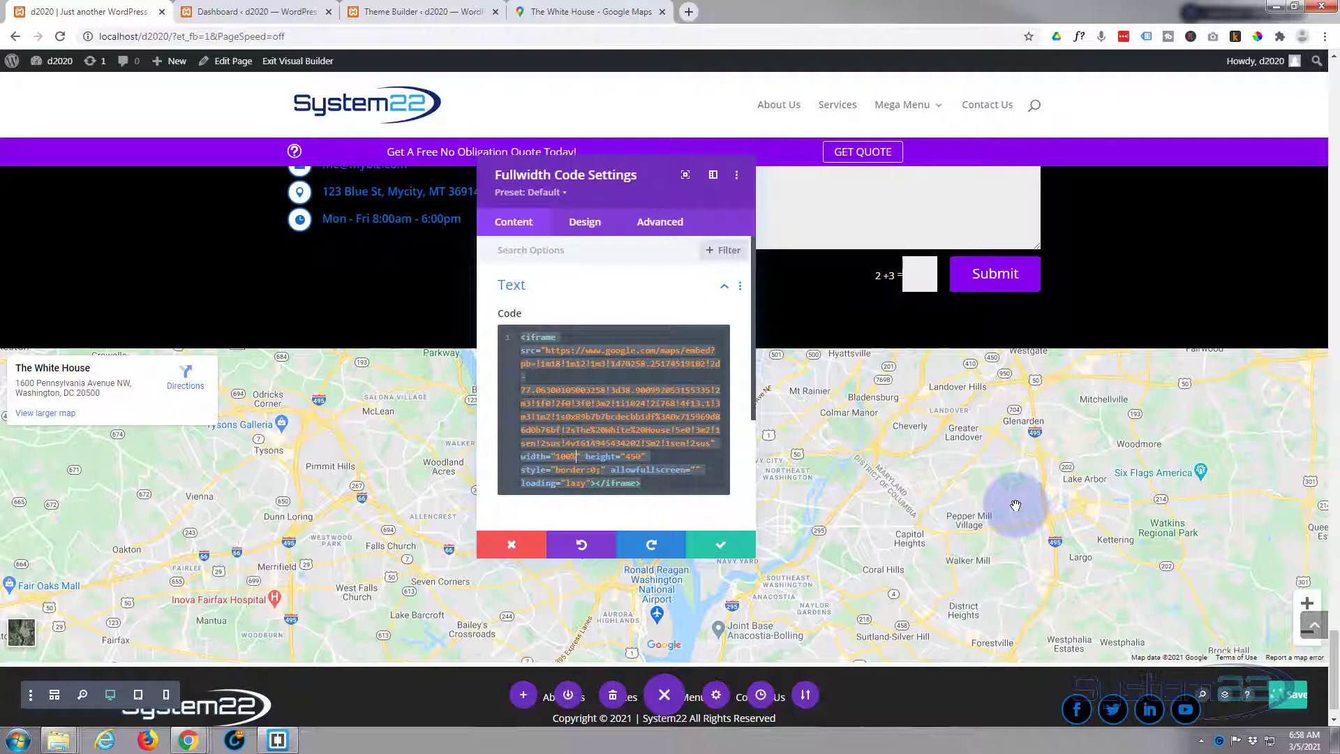
- Set the height attribute in the map's iframe code to 550 and save the module settings
left_click(628, 457)
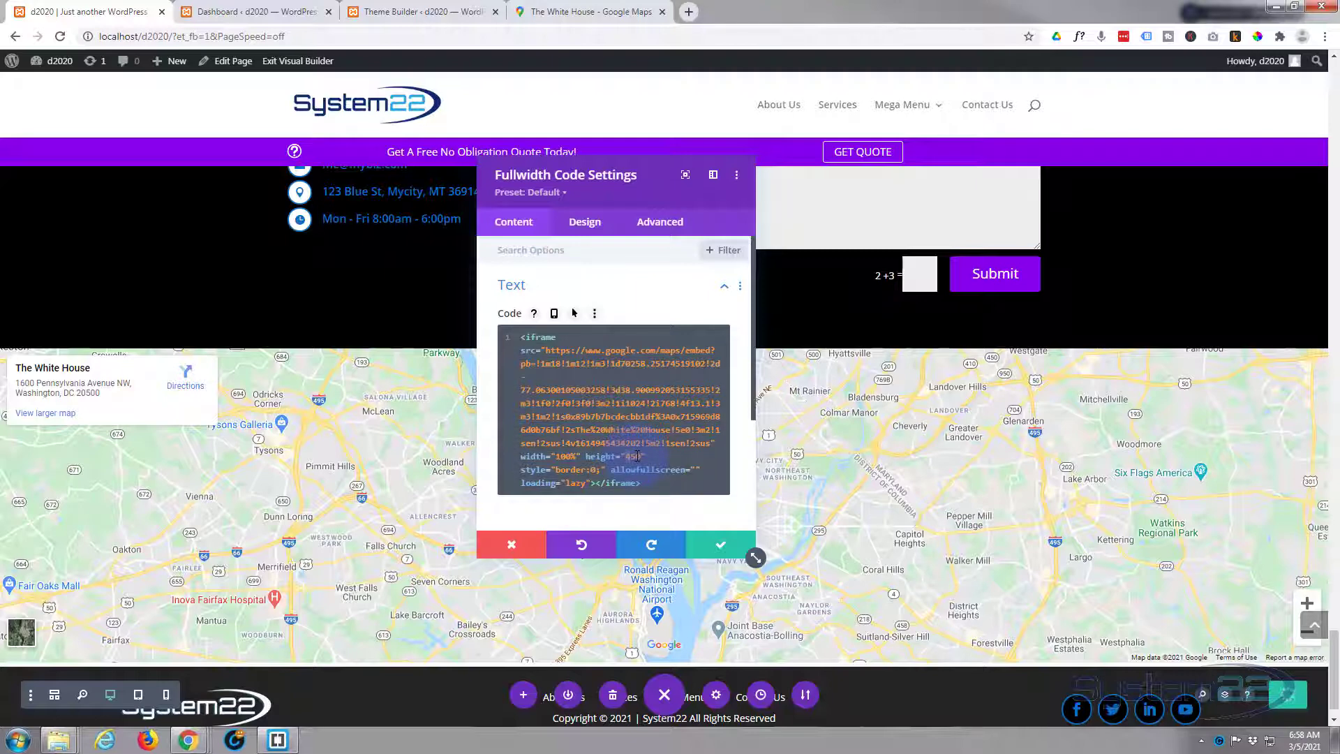
key("ctrl+a")
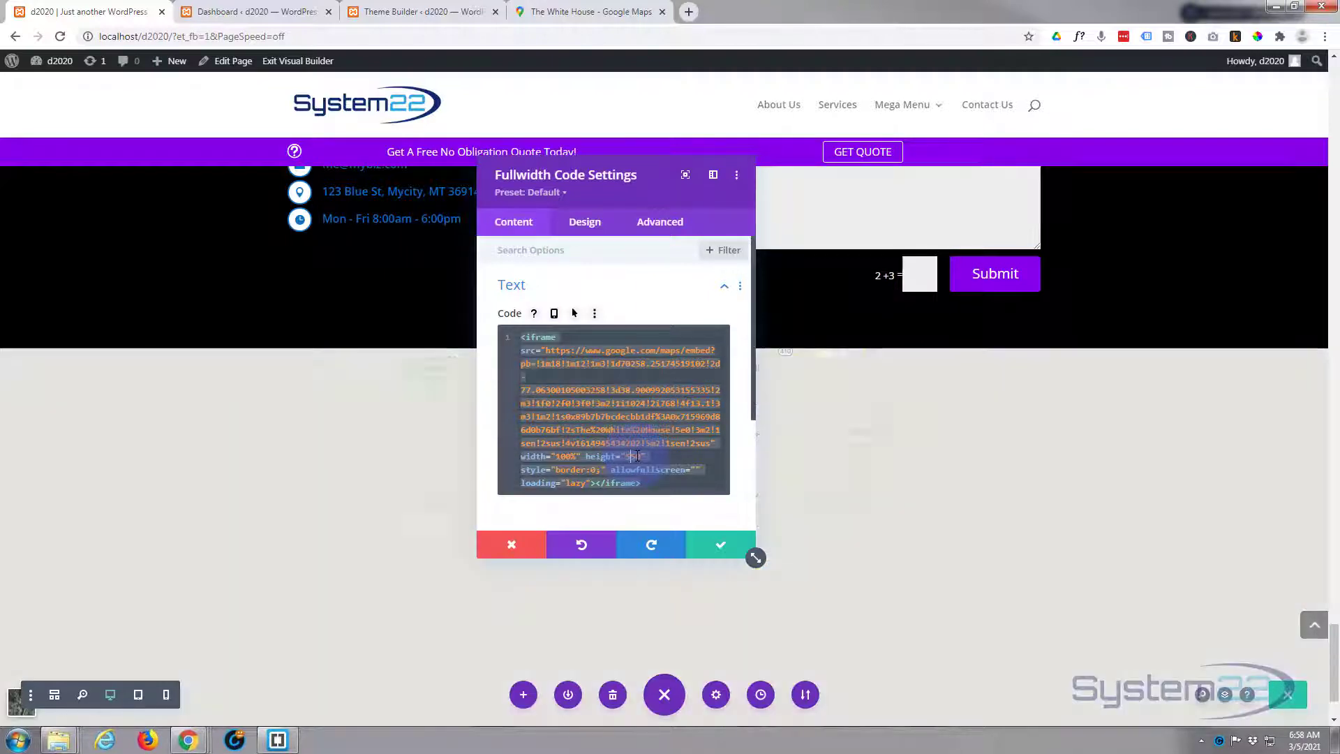
scroll(840, 391, "down", 2)
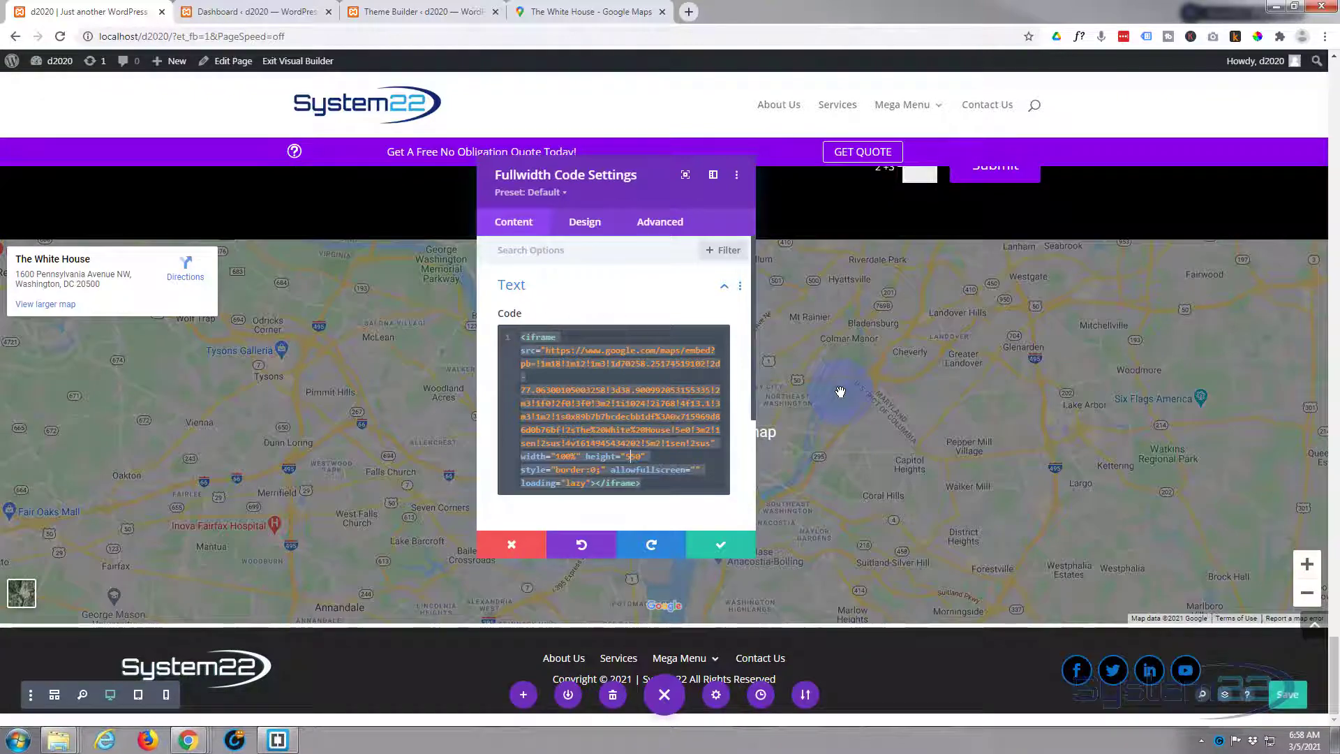
scroll(840, 391, "up", 2)
scroll(840, 392, "down", 1)
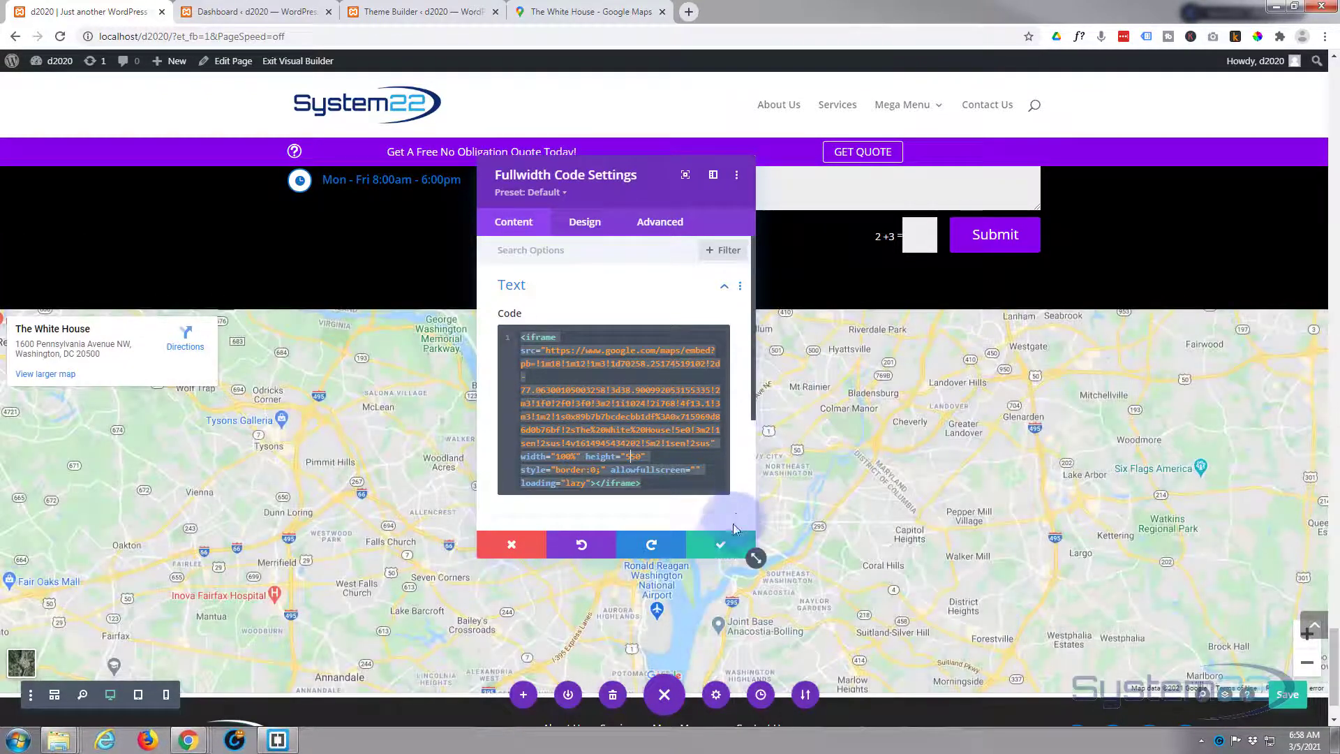
left_click(724, 545)
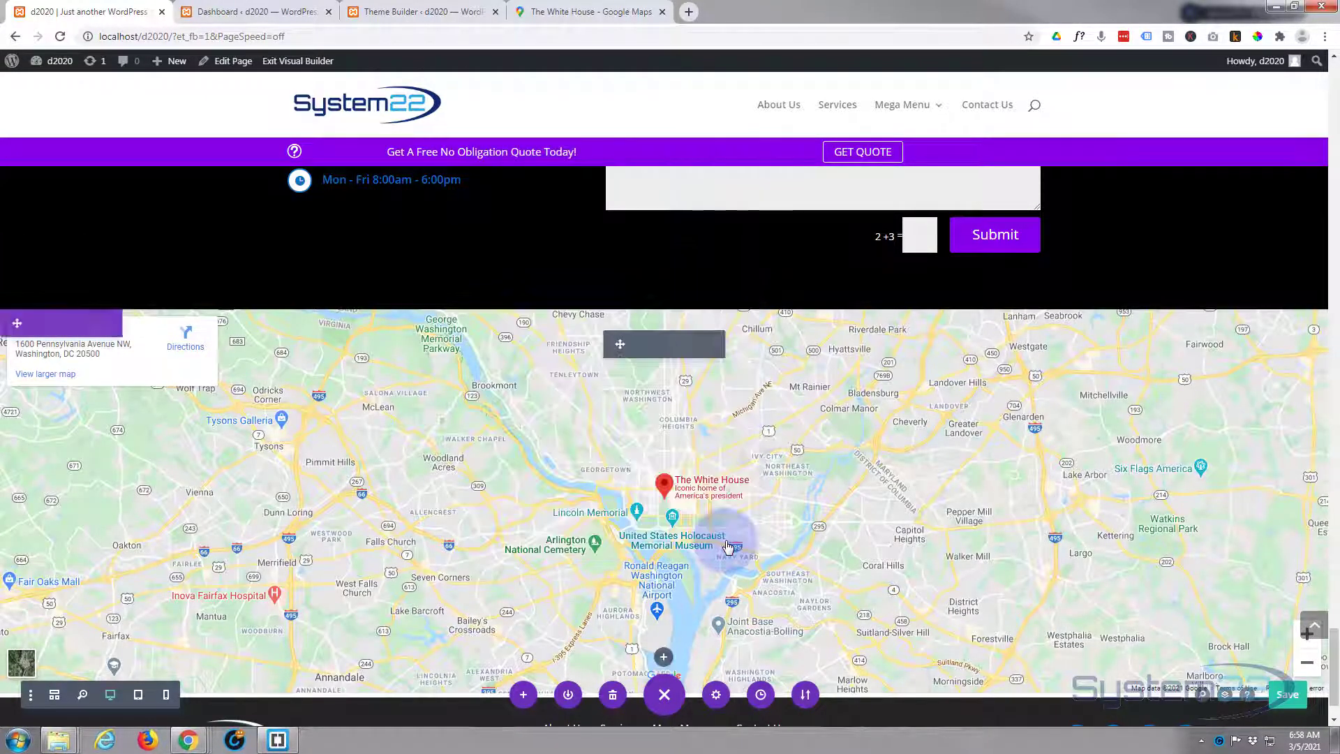
scroll(729, 523, "down", 1)
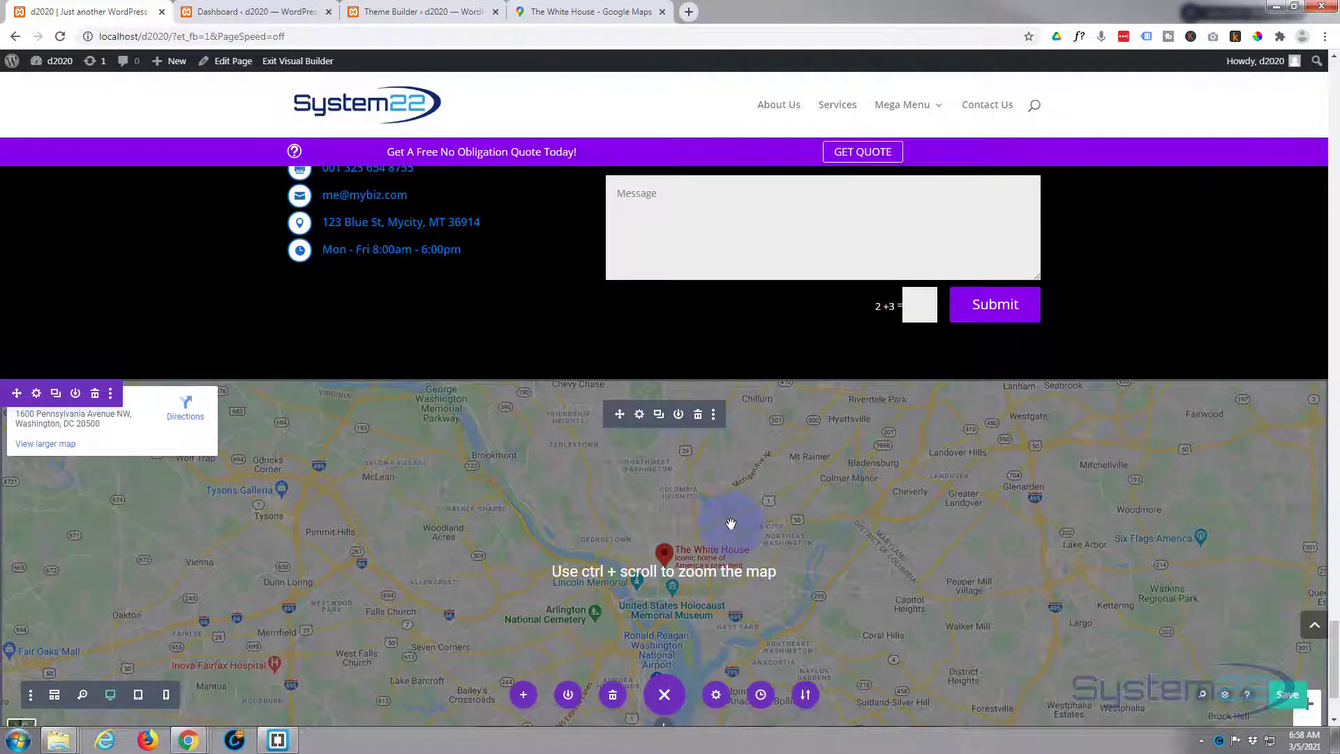
- Test zooming the embedded White House map in and out within the page builder
scroll(731, 524, "down", 1)
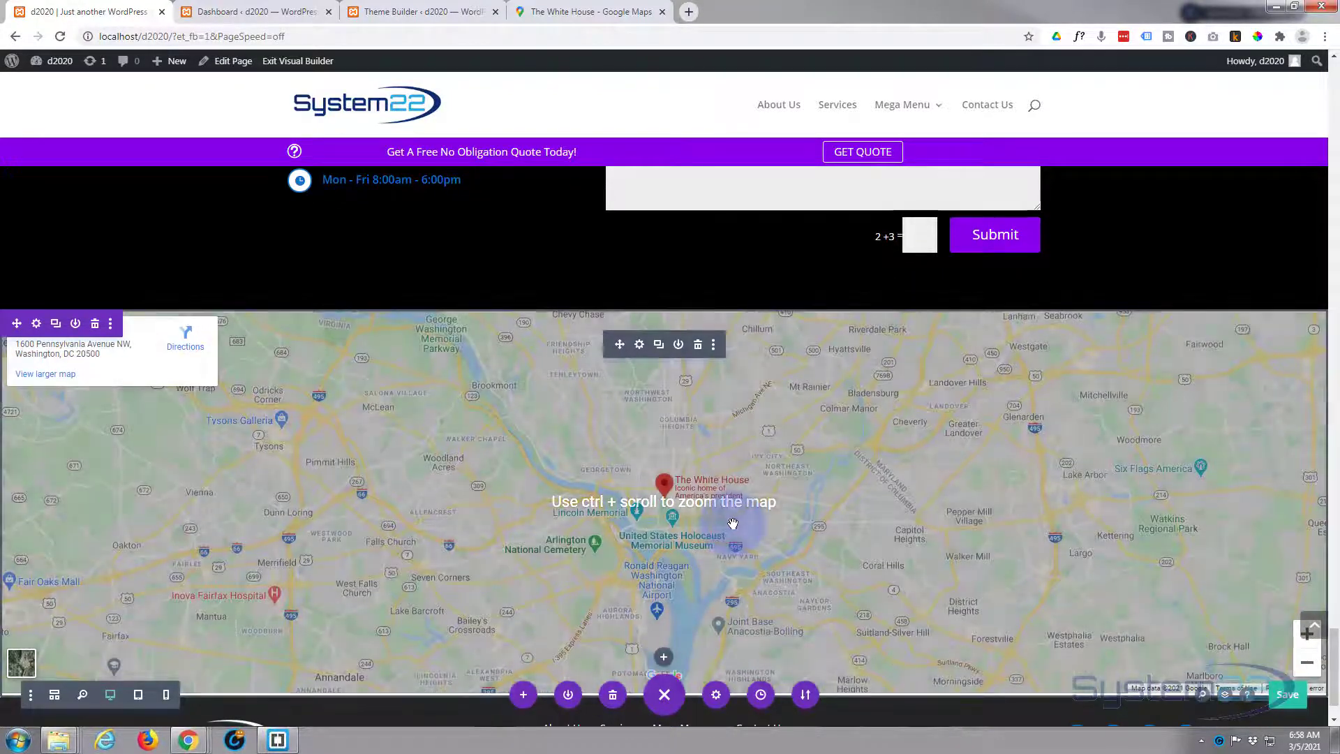
scroll(733, 524, "up", 3, "ctrl")
scroll(732, 524, "down", 1, "ctrl")
scroll(733, 523, "down", 2, "ctrl")
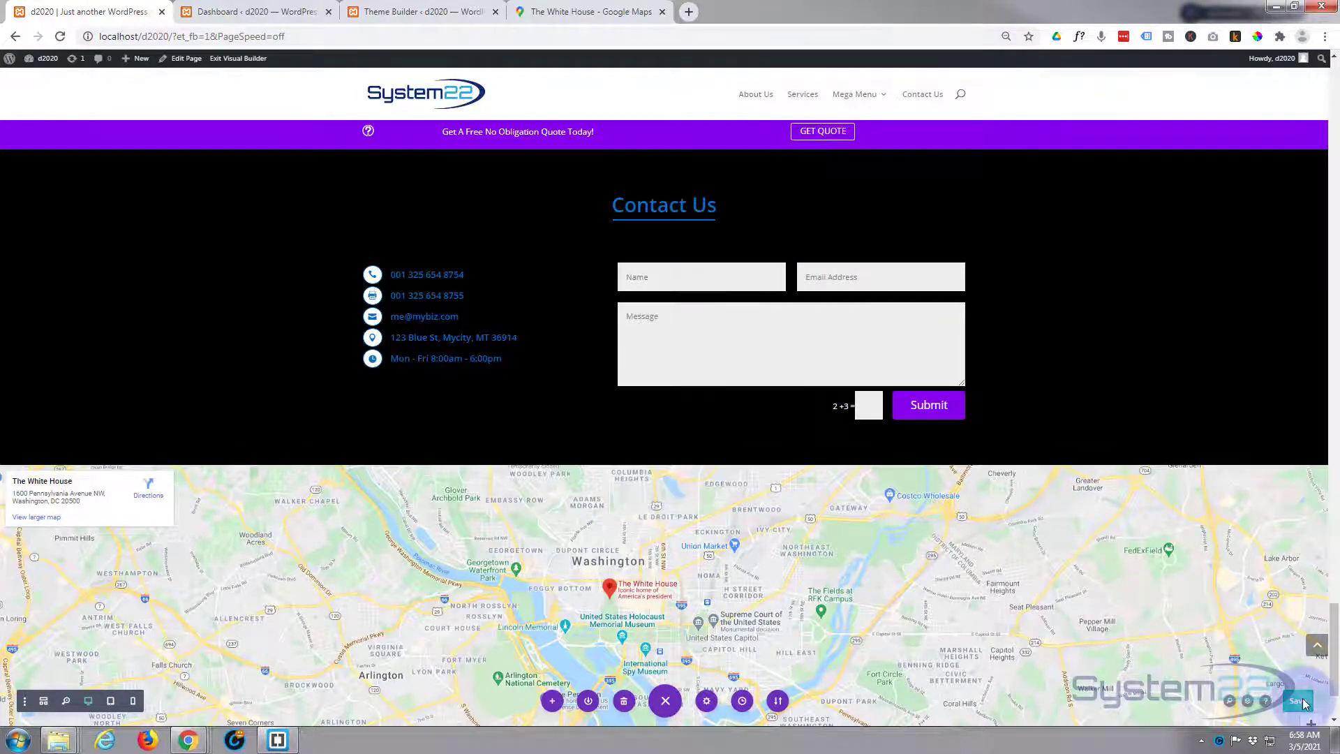
- Save the page and exit the Visual Builder to view the map below the contact section on the live home page
key("ctrl+0")
left_click(292, 63)
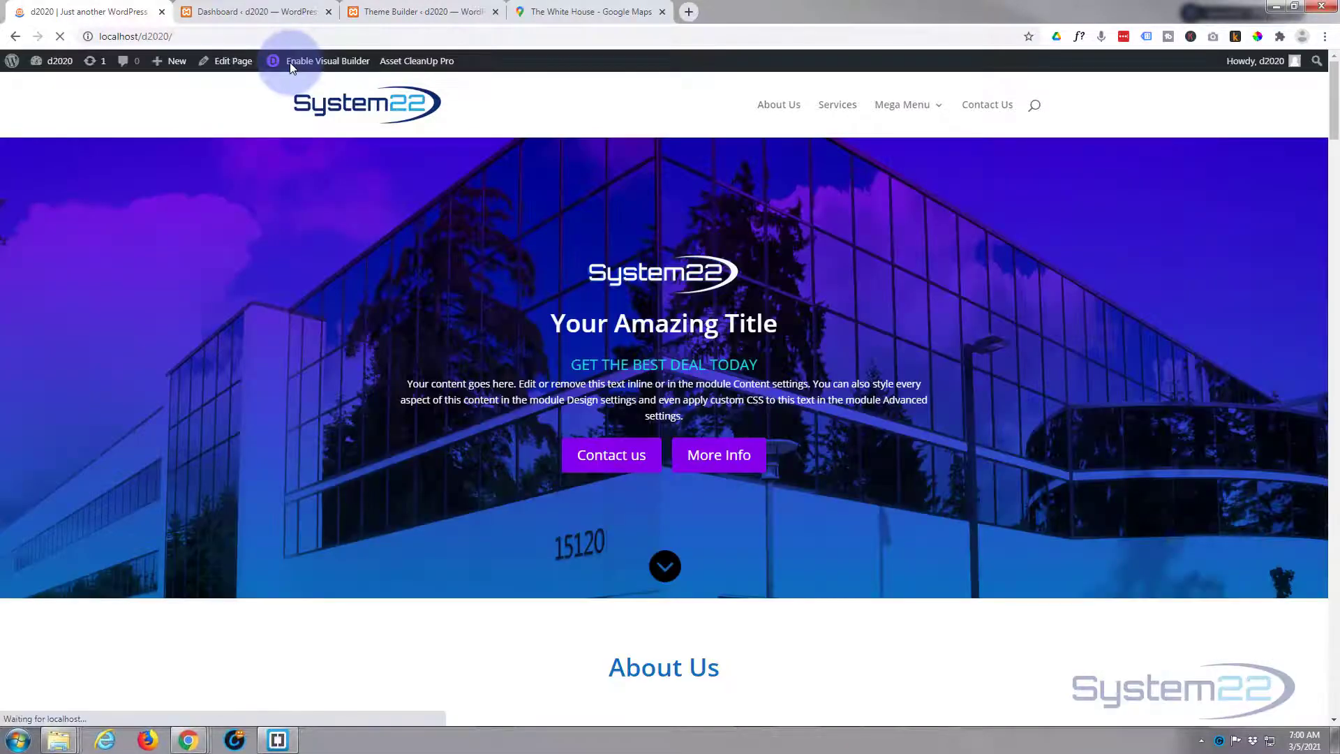
scroll(397, 313, "down", 20)
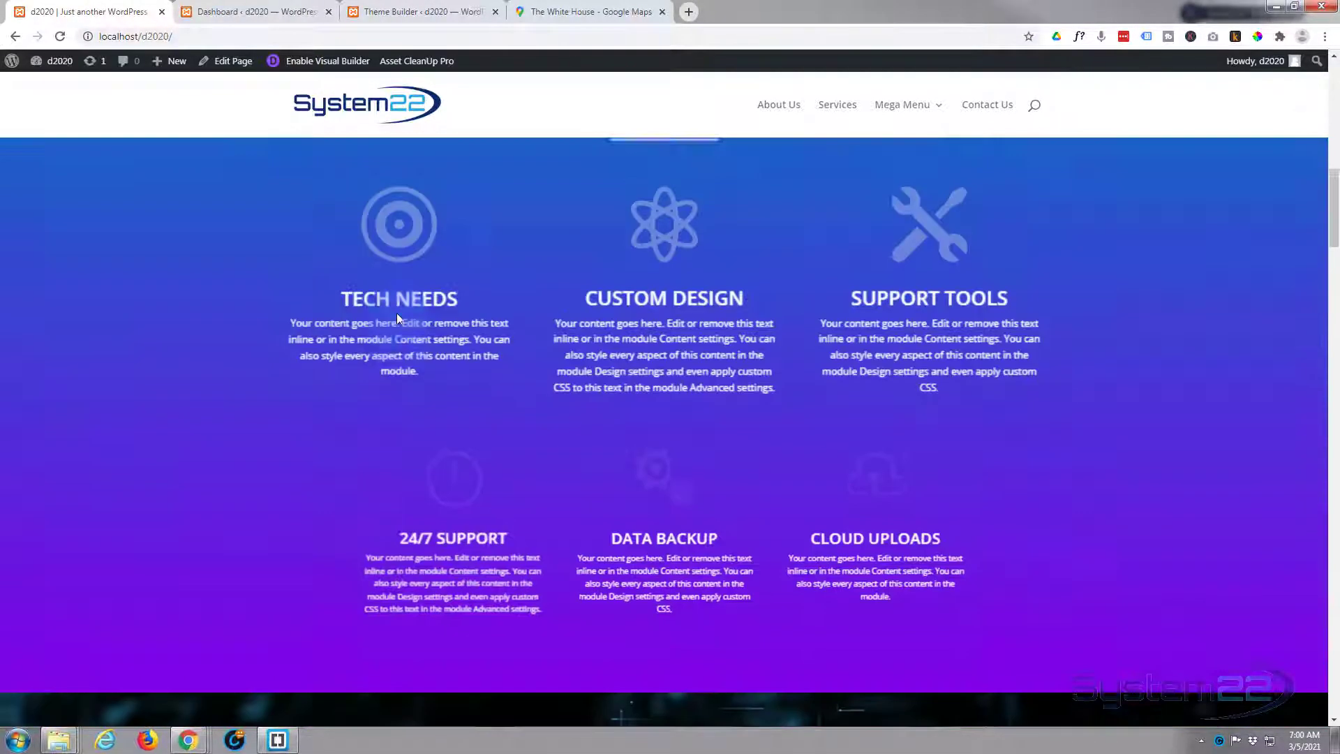
scroll(397, 319, "down", 20)
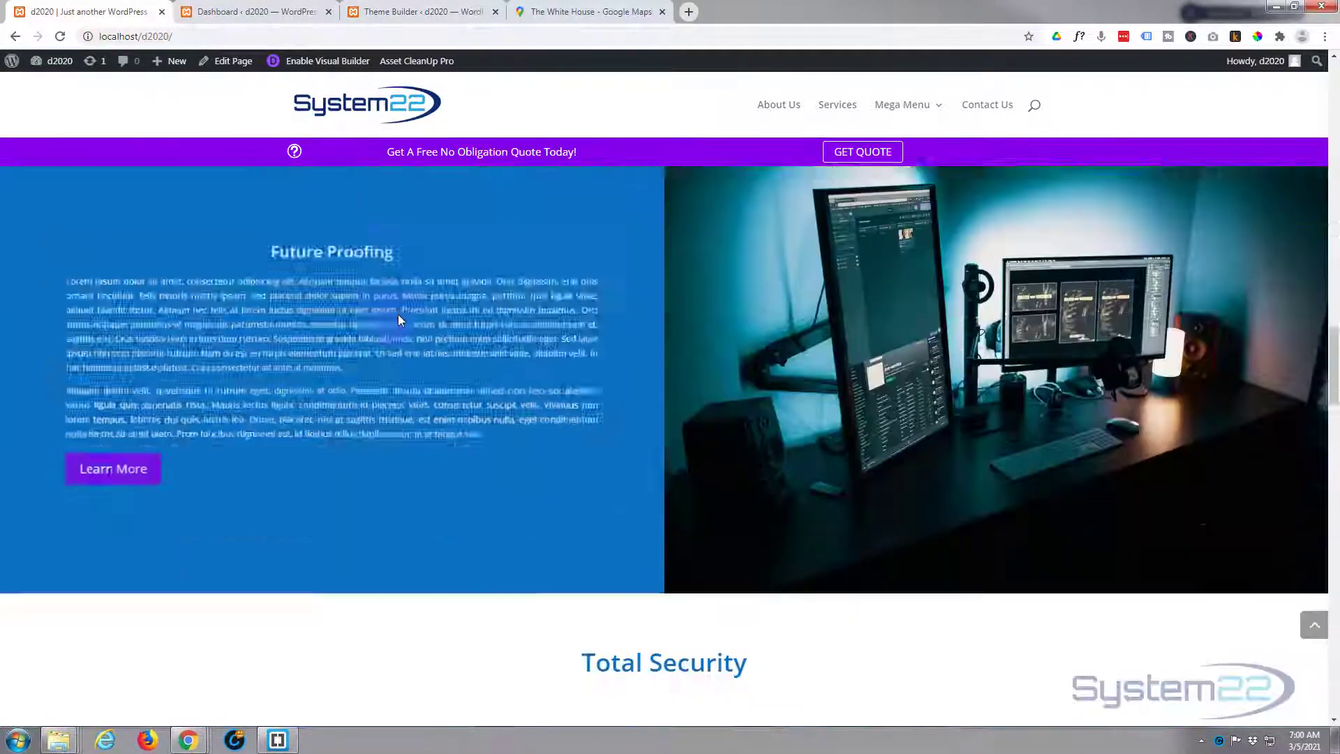
scroll(398, 319, "down", 20)
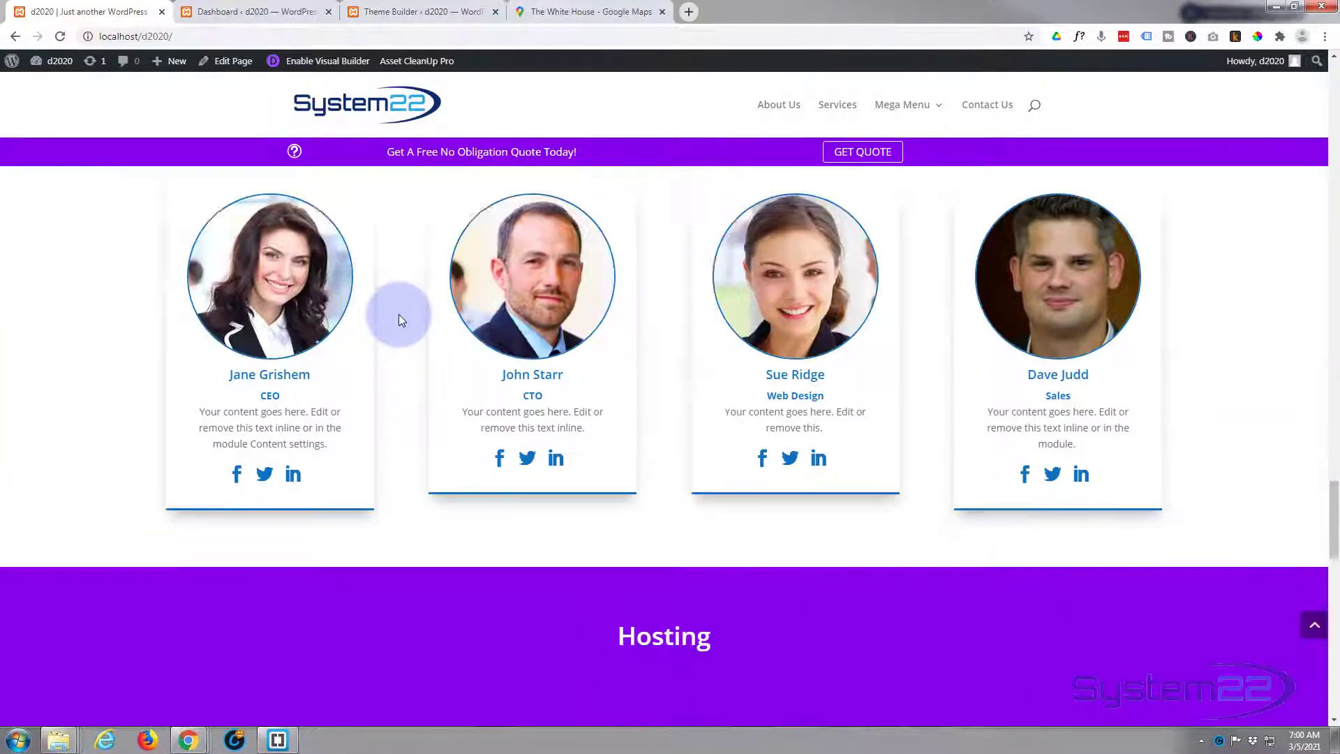
scroll(399, 320, "down", 20)
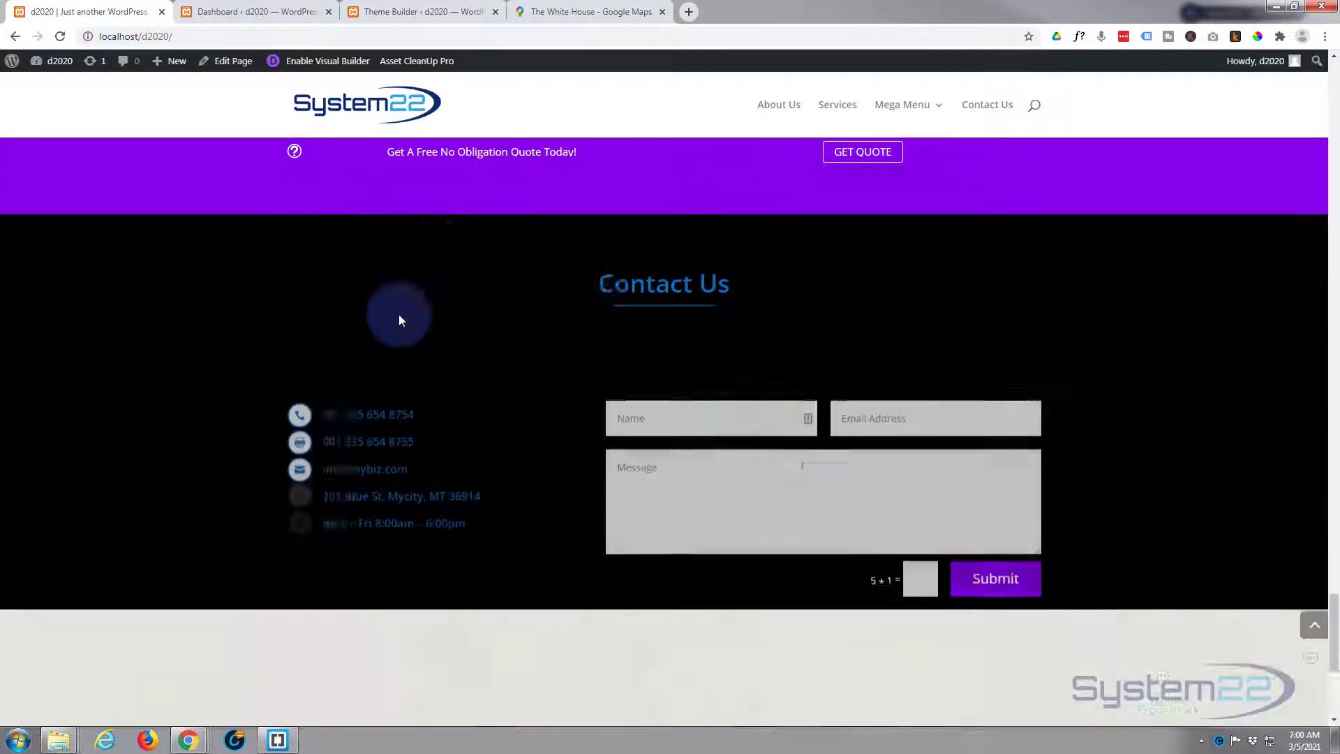
scroll(399, 320, "down", 2)
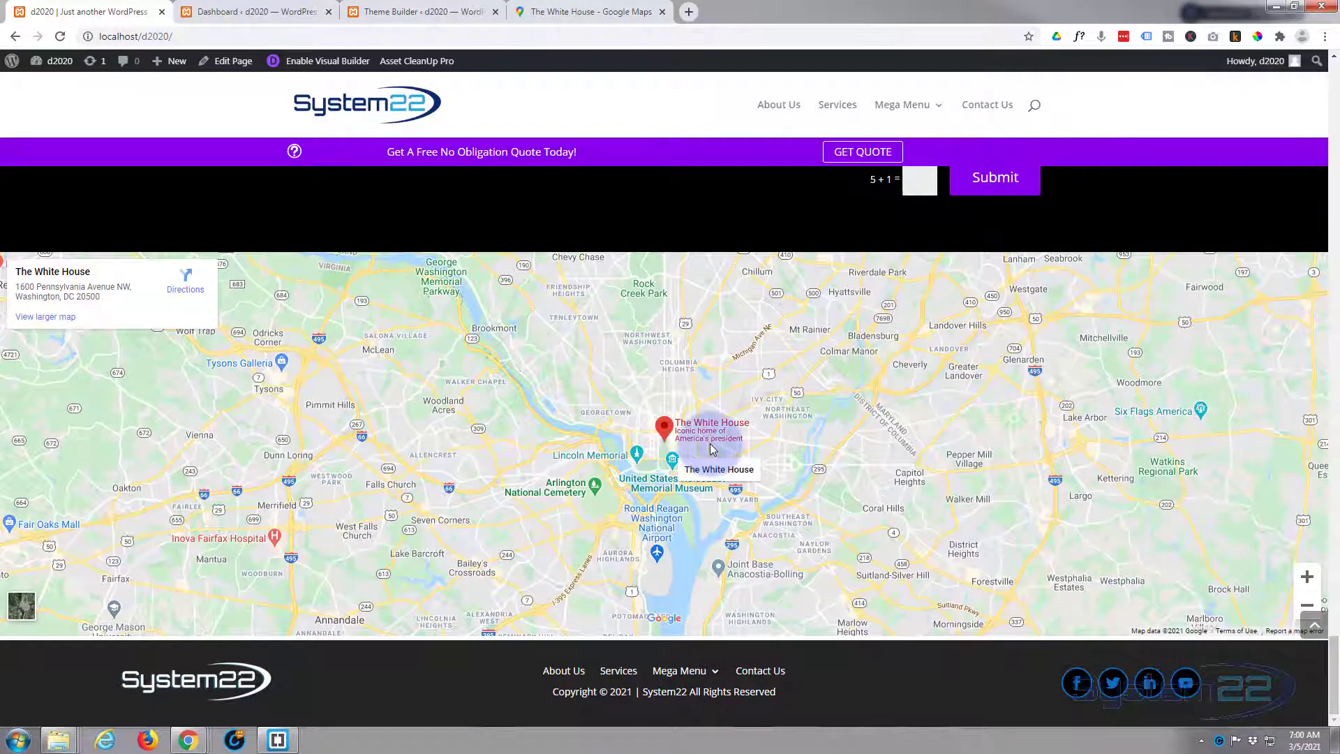
- Test zooming out the embedded map on the live page to show the wider Washington area
scroll(712, 449, "up", 1)
scroll(712, 448, "down", 1)
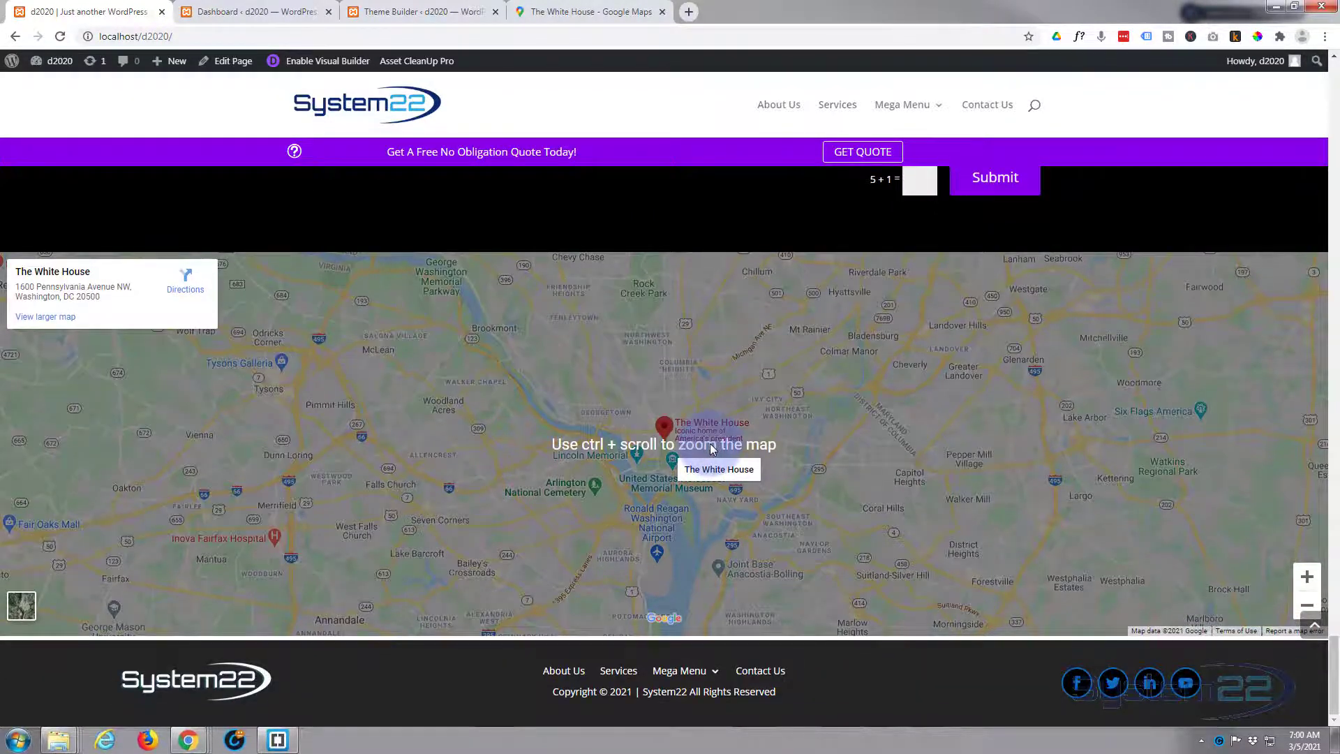
scroll(712, 448, "up", 1)
scroll(712, 448, "down", 2)
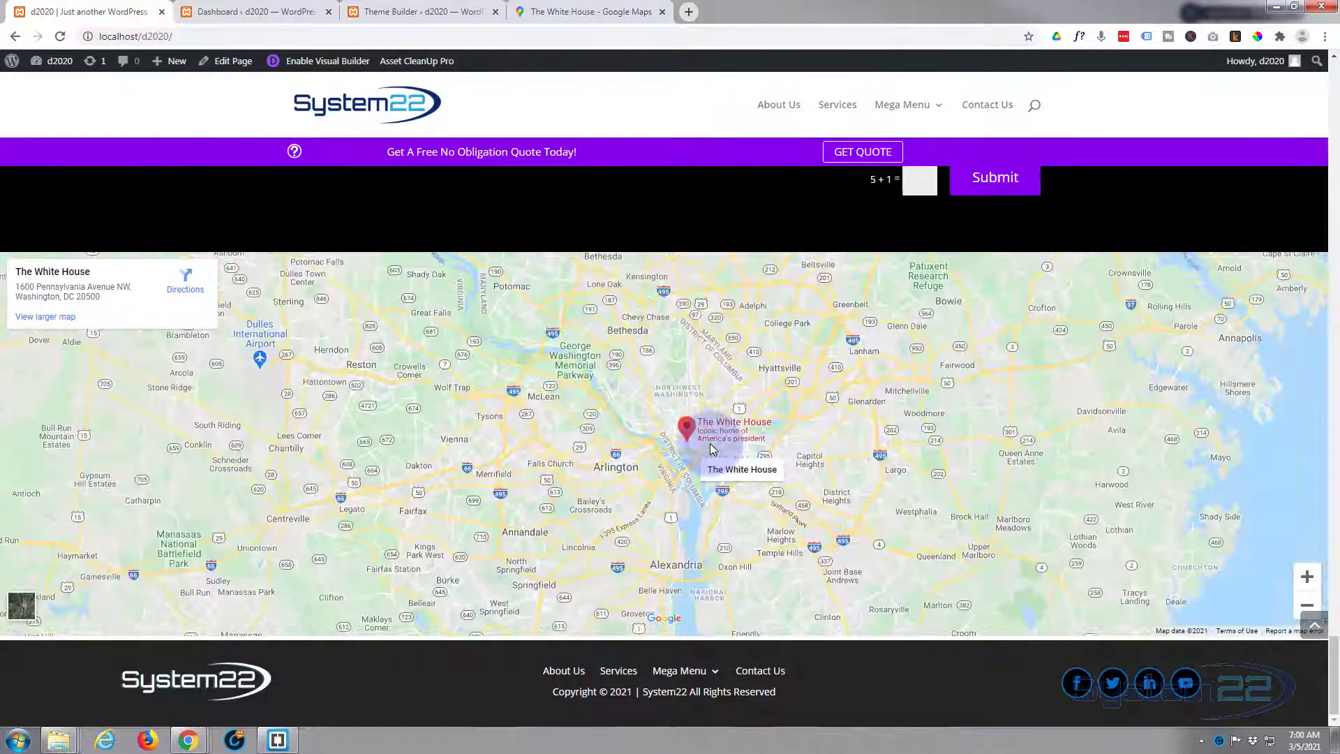
scroll(712, 448, "down", 1)
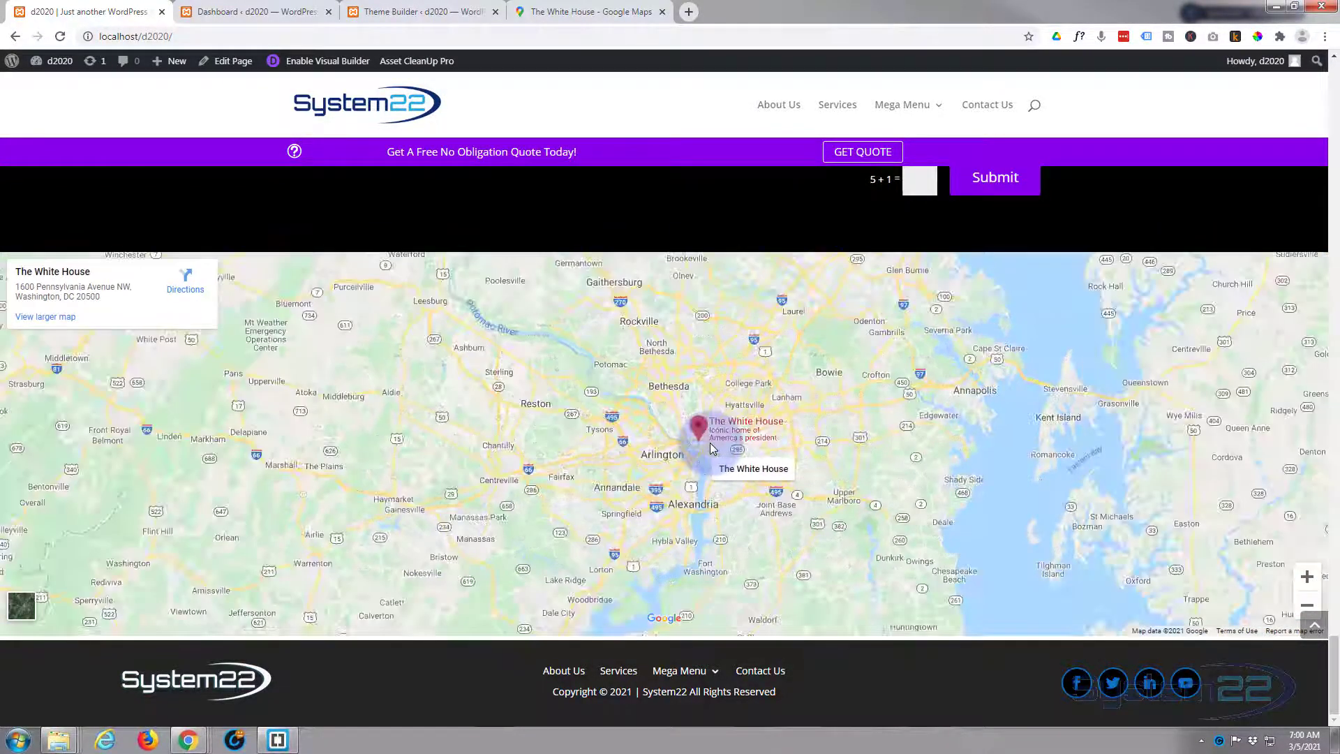
scroll(709, 442, "up", 3)
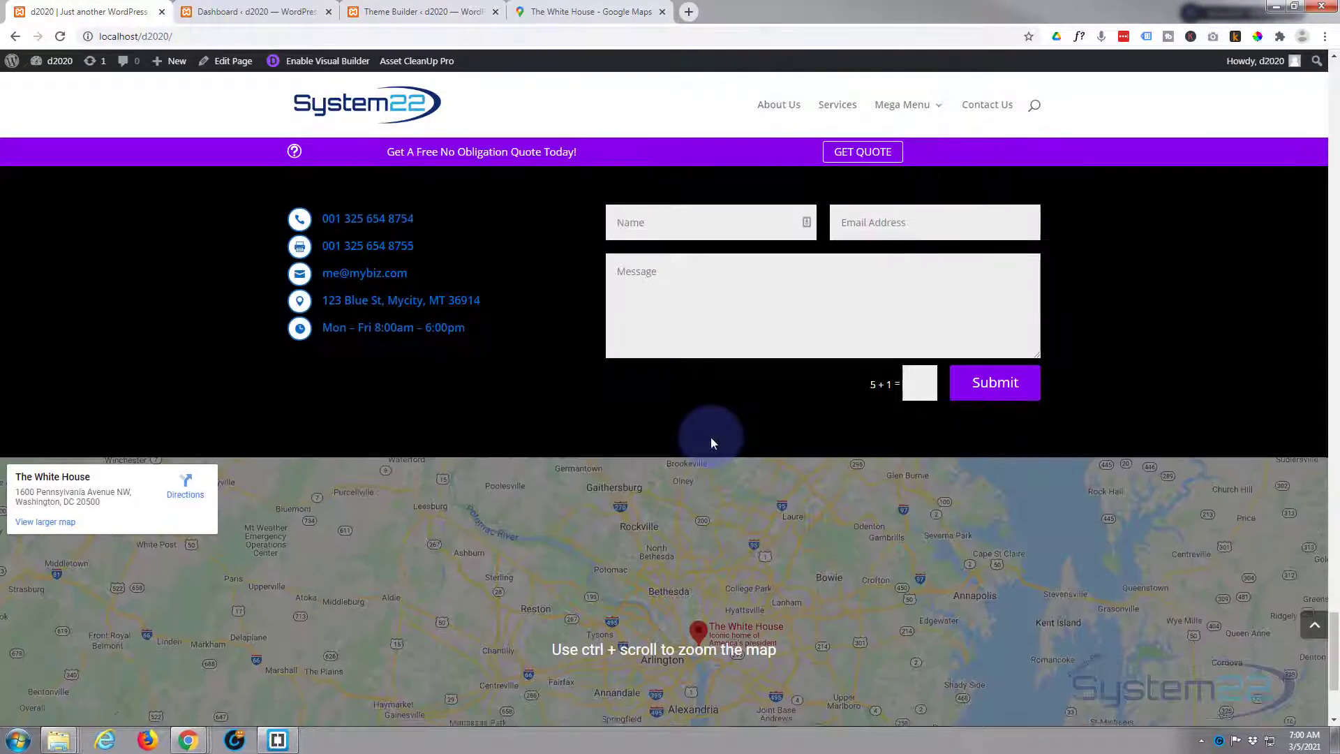
- Check the full-width map down to the footer and test the back-to-top control beside the map's zoom buttons
scroll(711, 439, "down", 2)
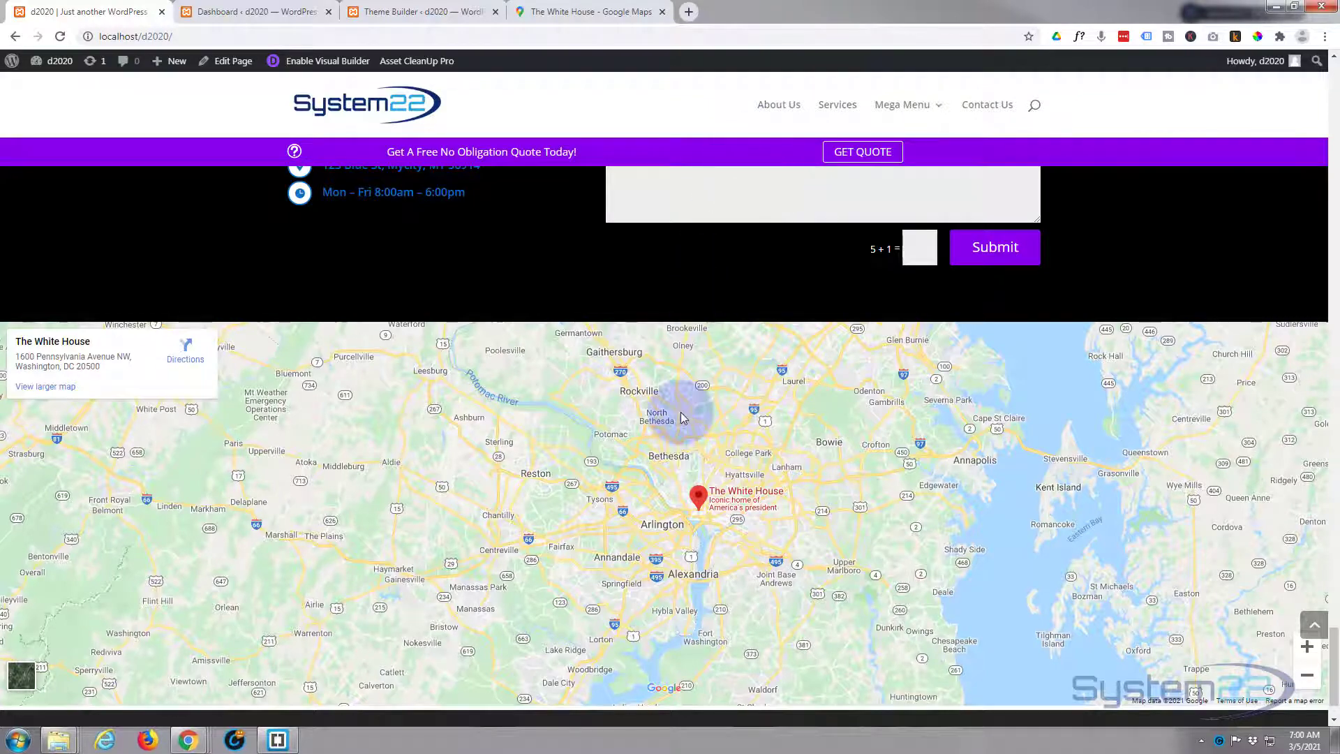
scroll(681, 417, "down", 1)
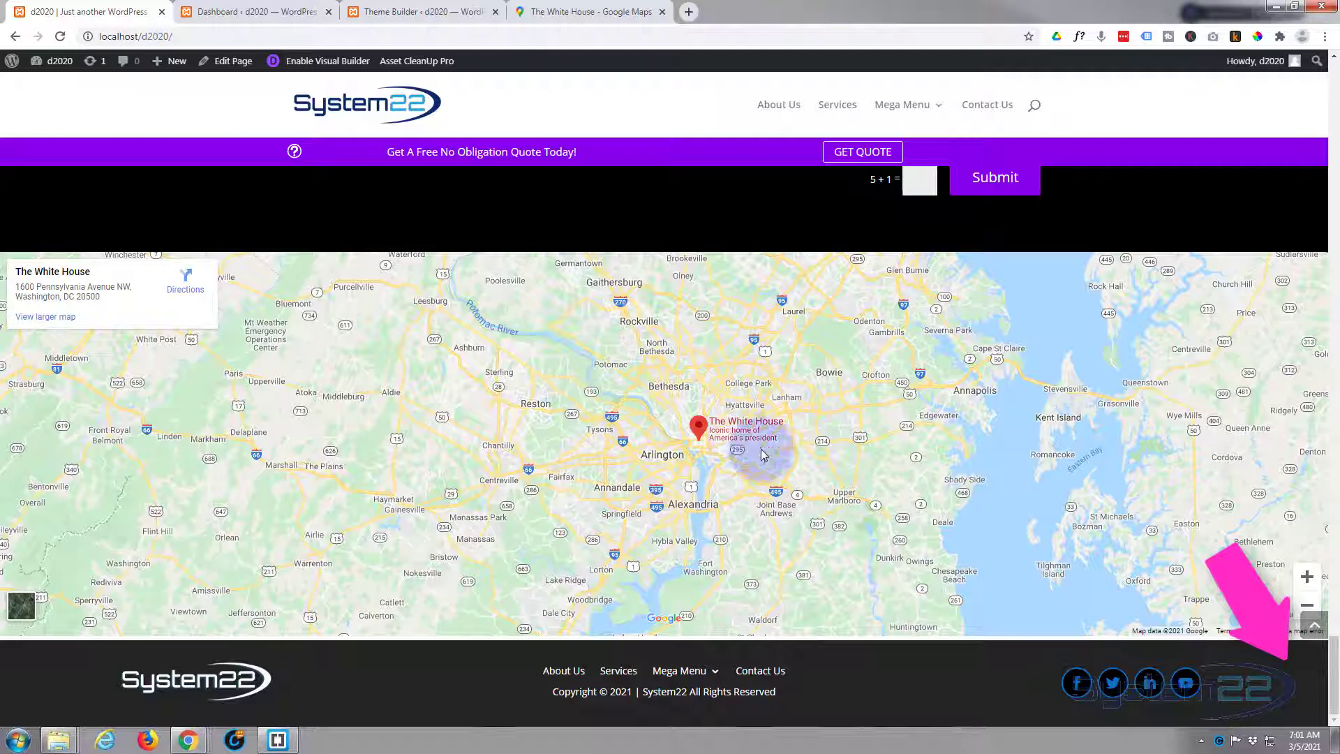
left_click(1309, 630)
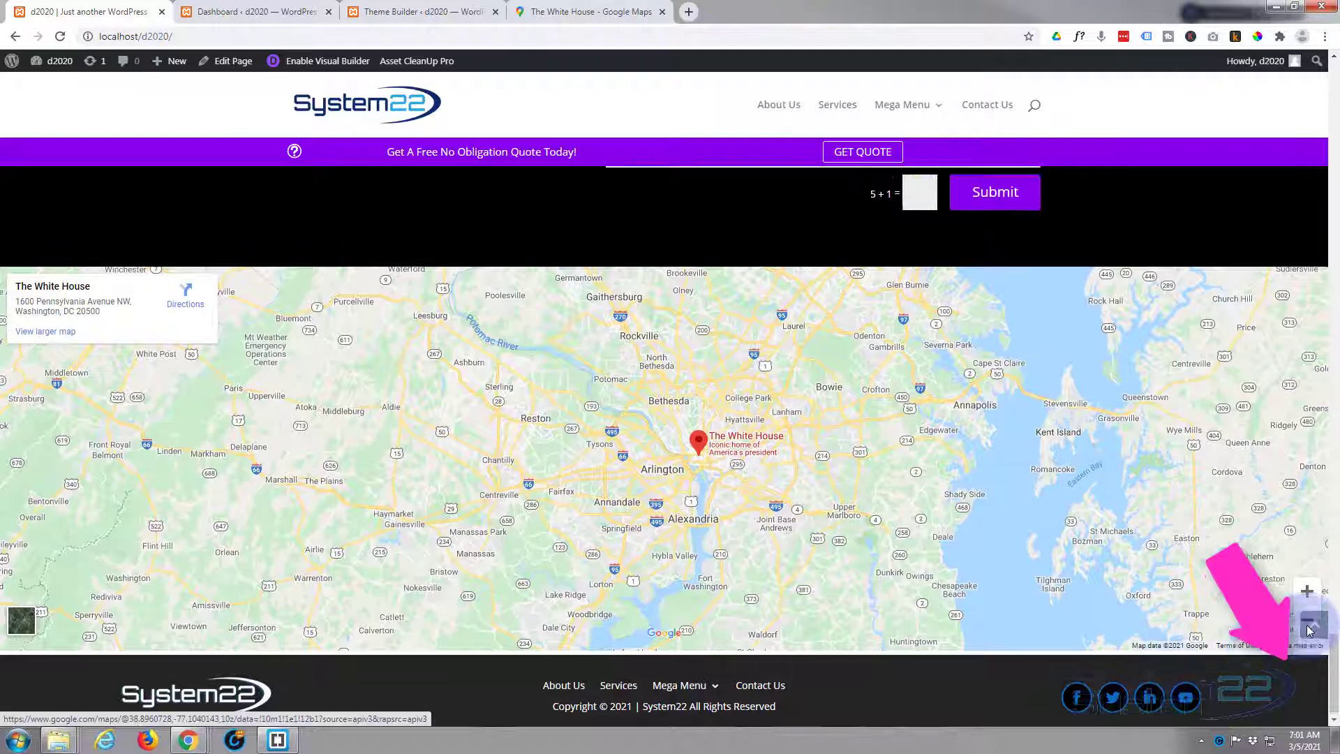